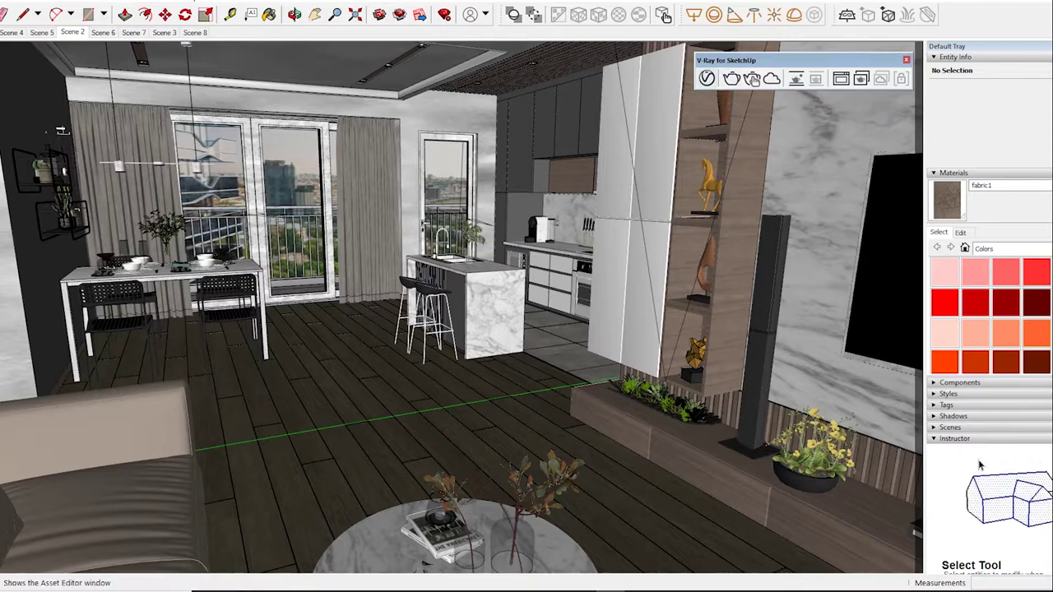
Step: Open the V-Ray Asset Editor, orbit toward the sofa and coffee table, and ready the Paint Bucket to sample the marble table's Lime_L_A_265_0198 material
left_click(707, 78)
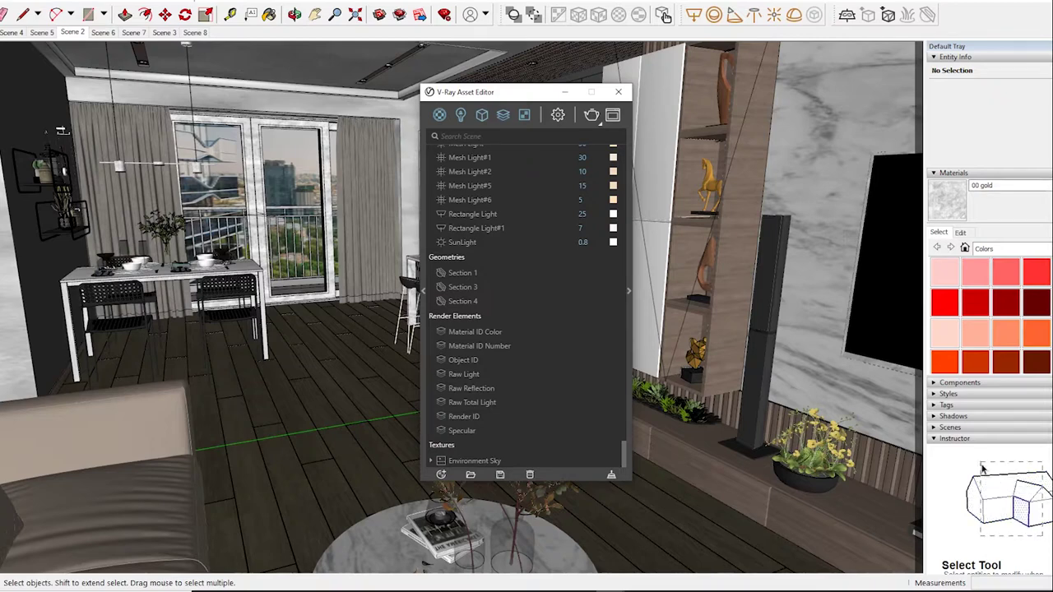
middle_click_drag(246, 329, 305, 296)
middle_click_drag(329, 329, 362, 321)
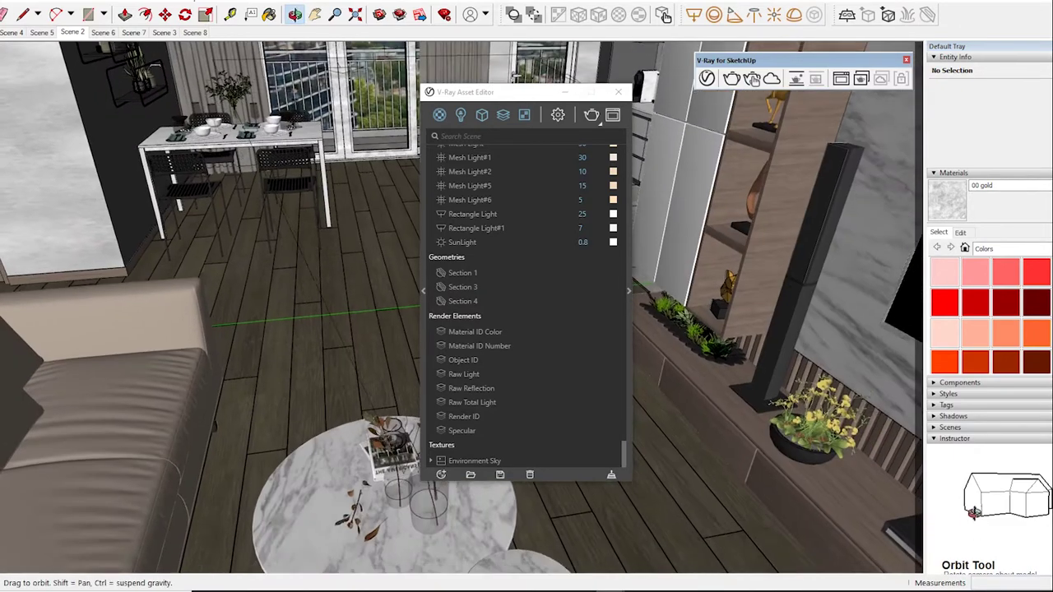
key("b")
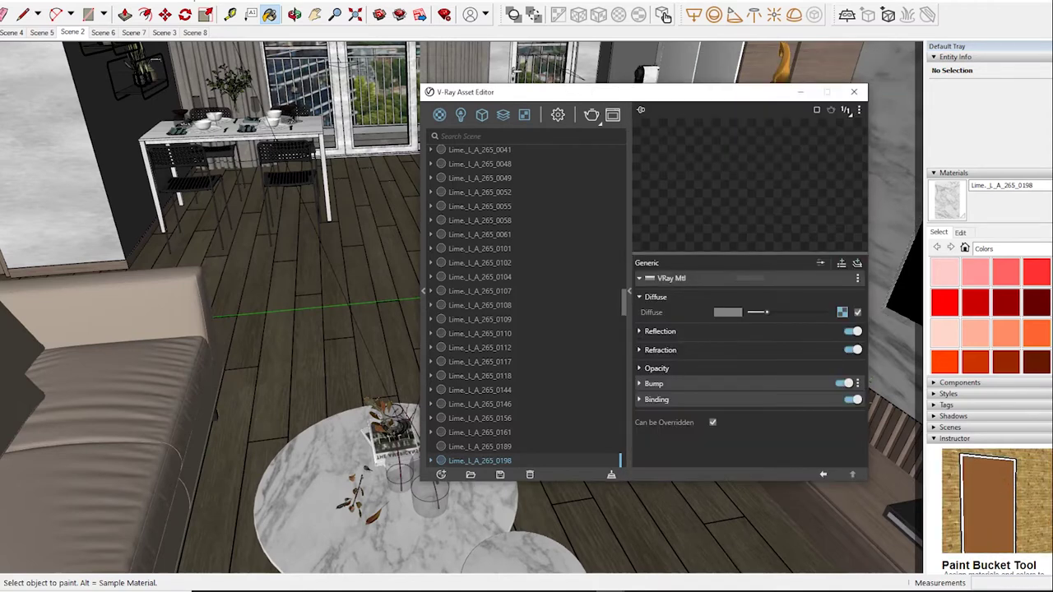
Step: Brighten Lime_L_A_265_0198's reflection colour, then raise vl da's reflection glossiness to 0.7
left_click(660, 331)
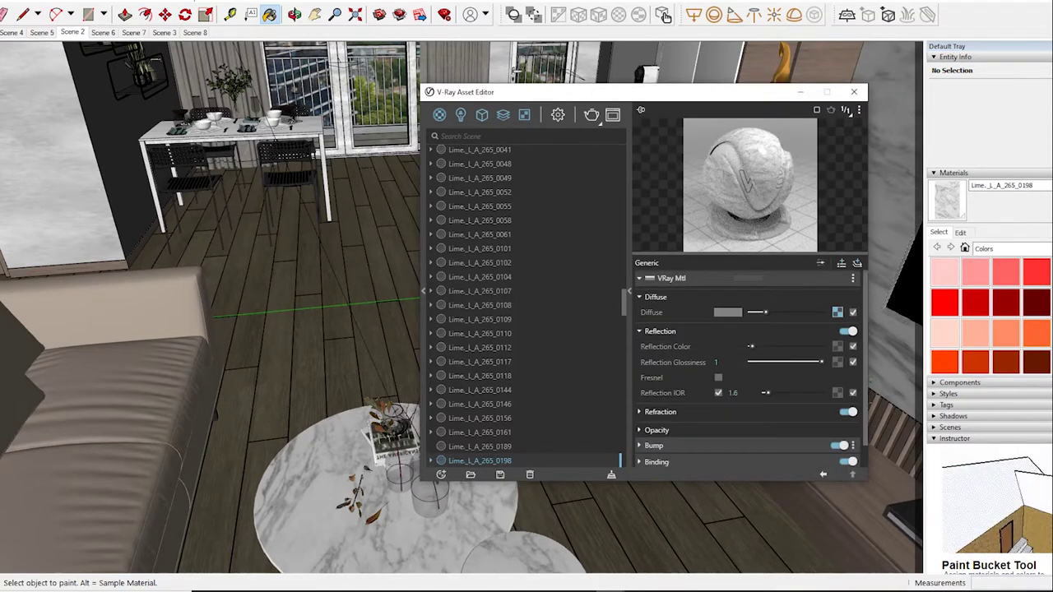
left_click_drag(752, 346, 755, 346)
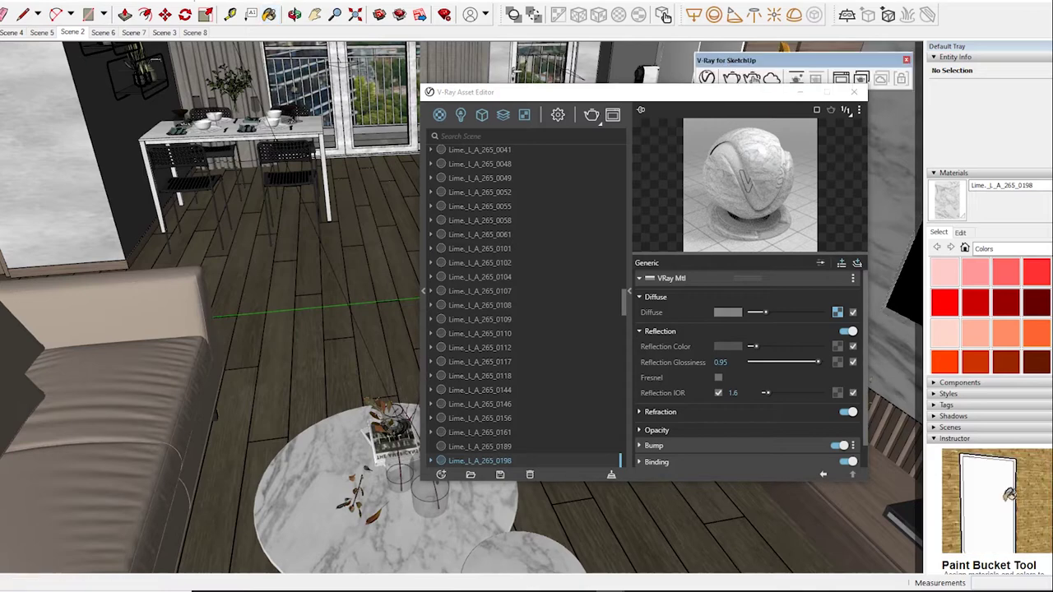
key("alt")
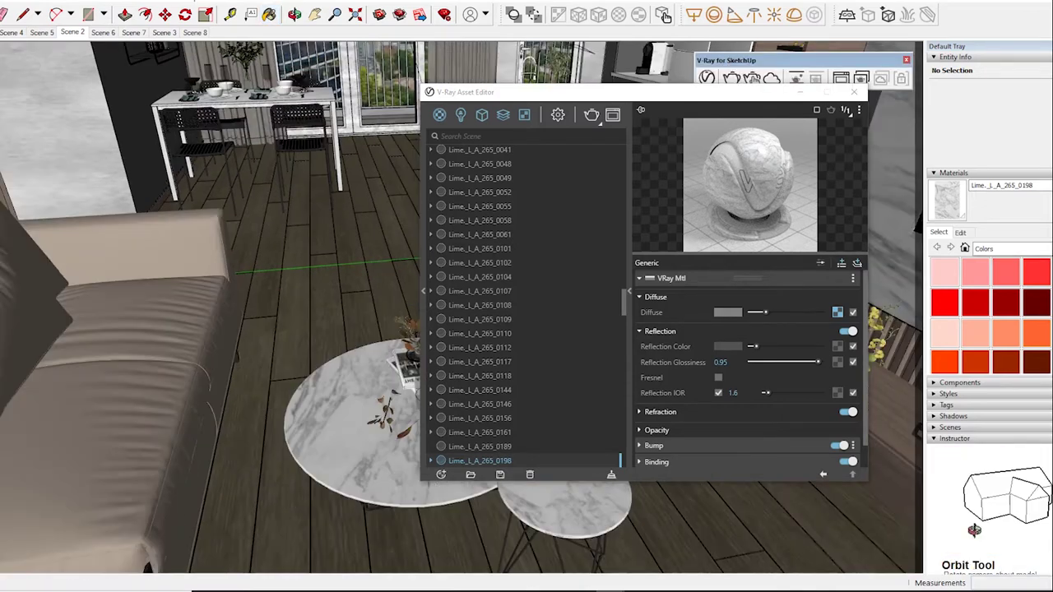
middle_click_drag(329, 370, 346, 329)
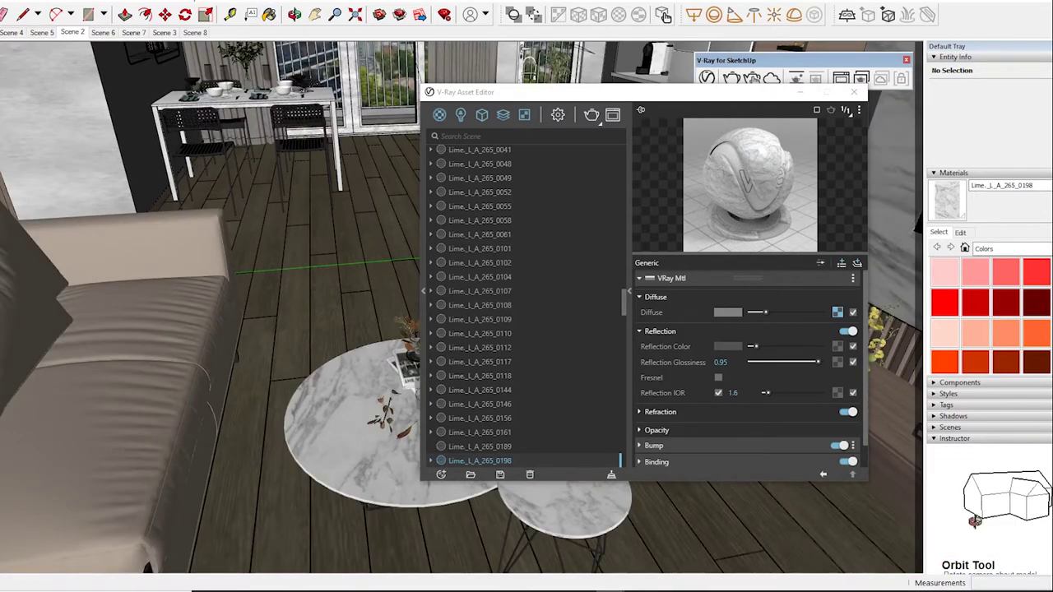
left_click(148, 272, "alt")
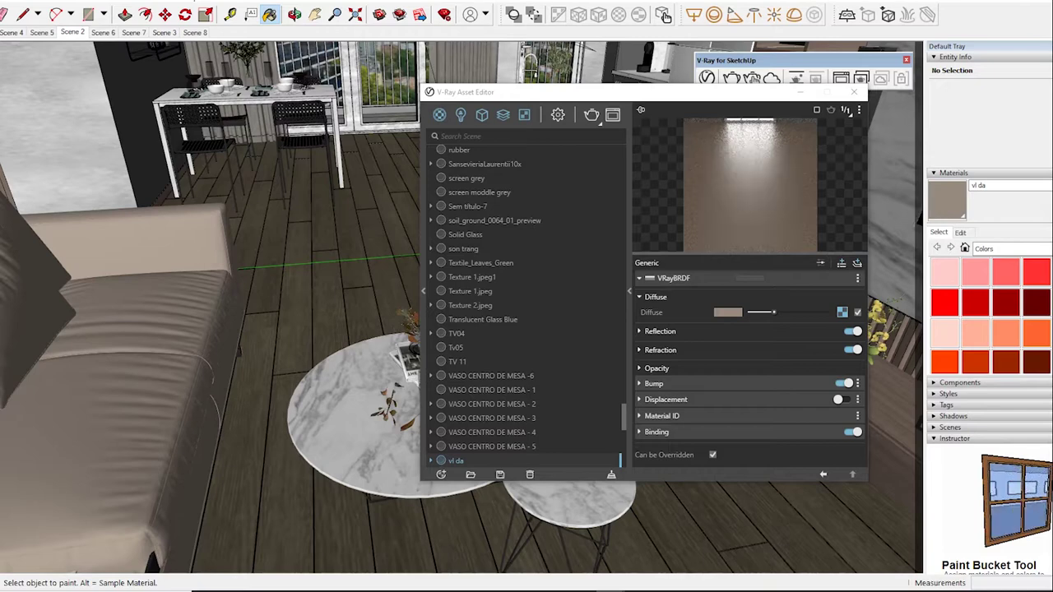
left_click(660, 331)
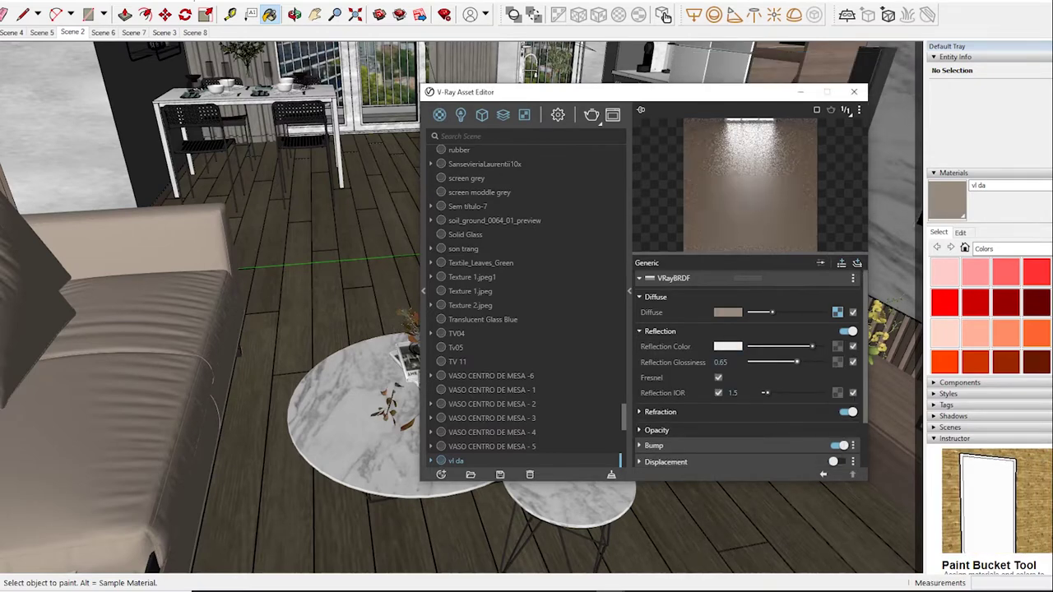
left_click_drag(797, 362, 800, 362)
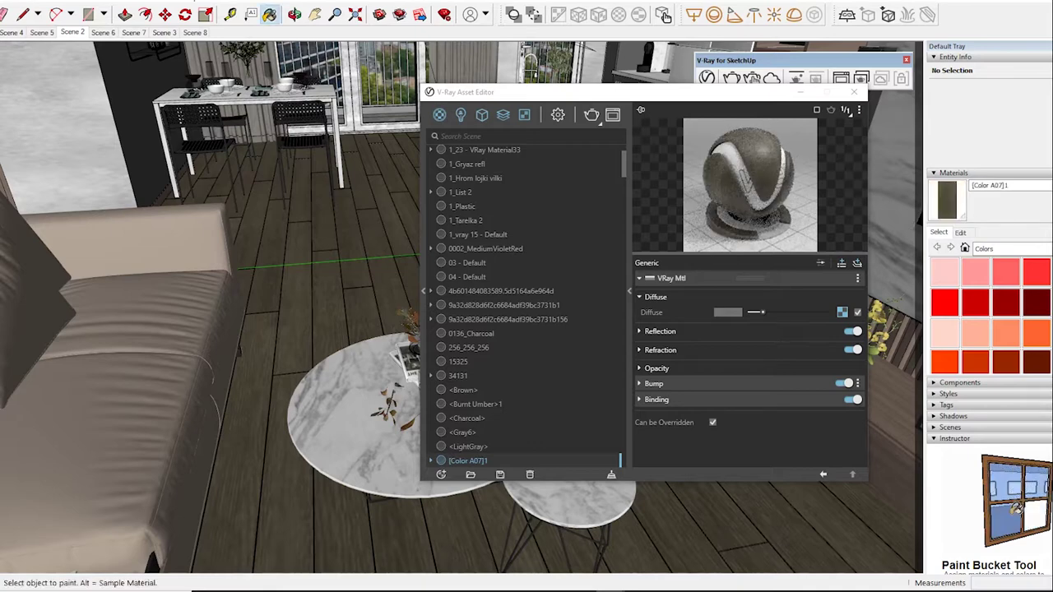
left_click(660, 331)
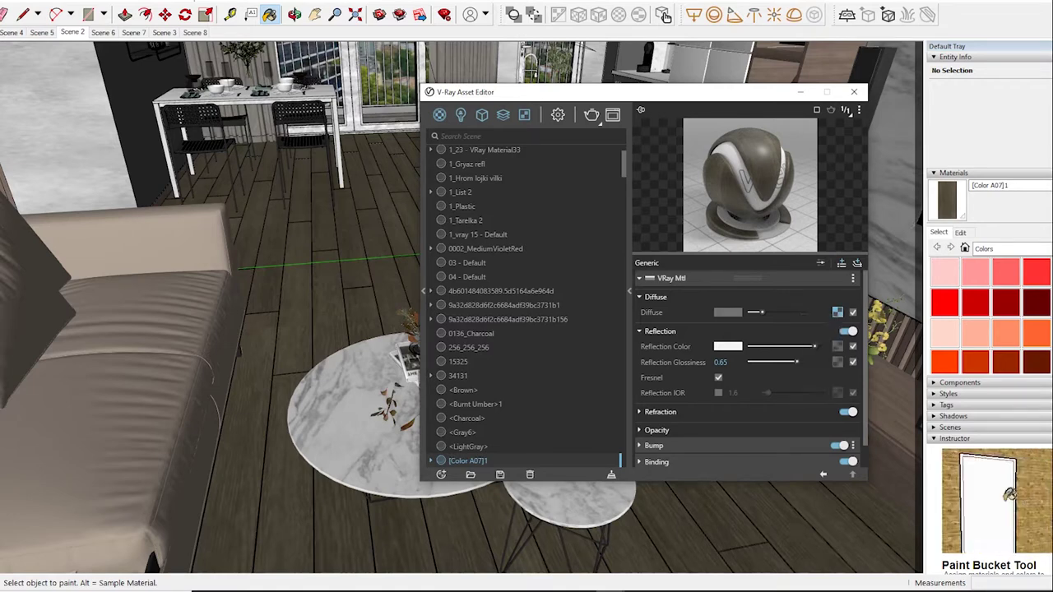
Step: Lower the [Color A07]1 material's bump amount to 0.3
left_click(654, 445)
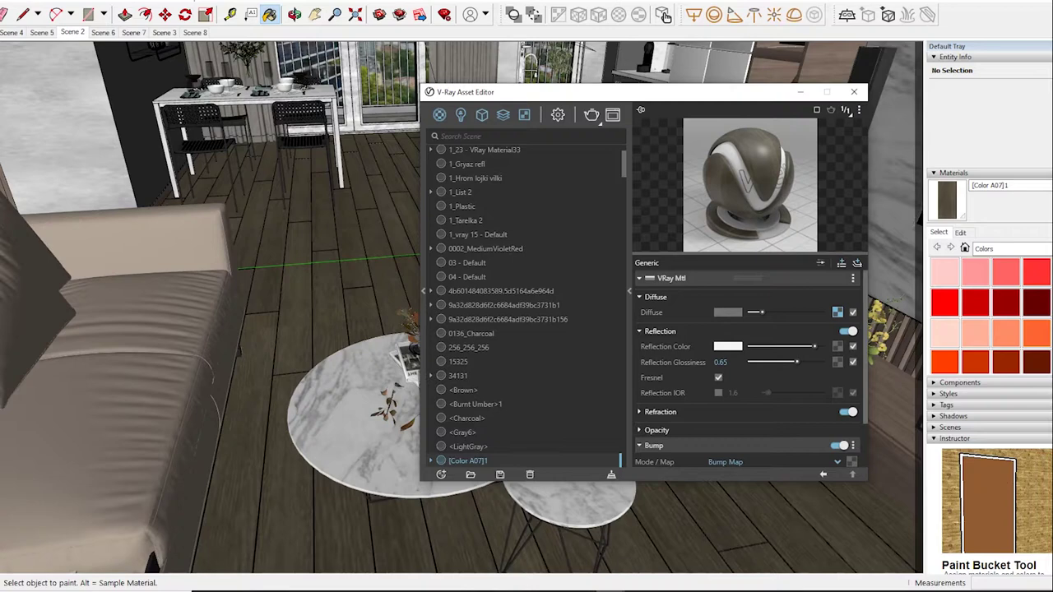
scroll(749, 371, "down", 2)
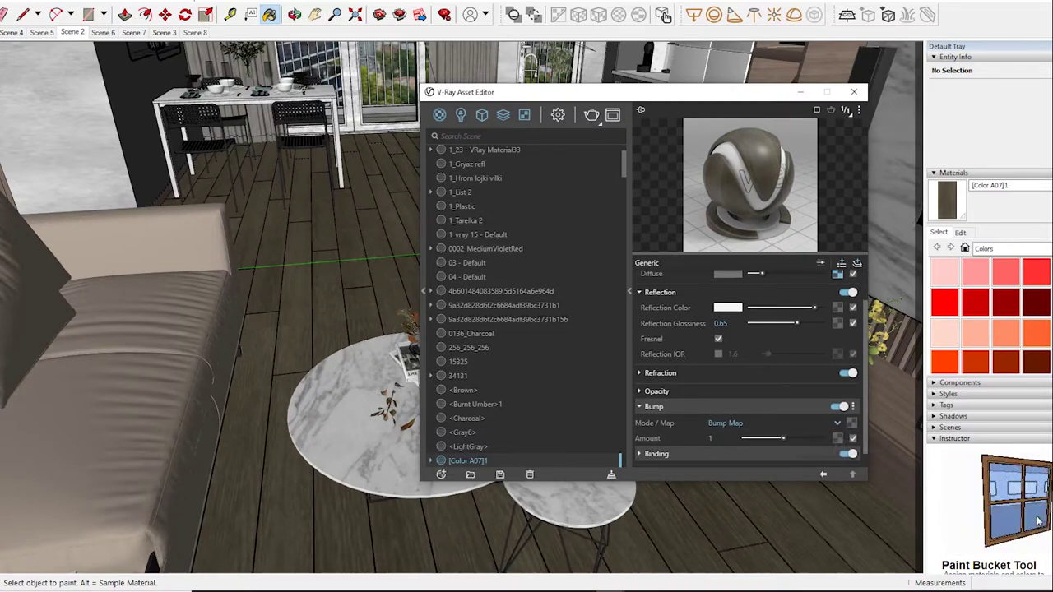
left_click_drag(782, 438, 757, 437)
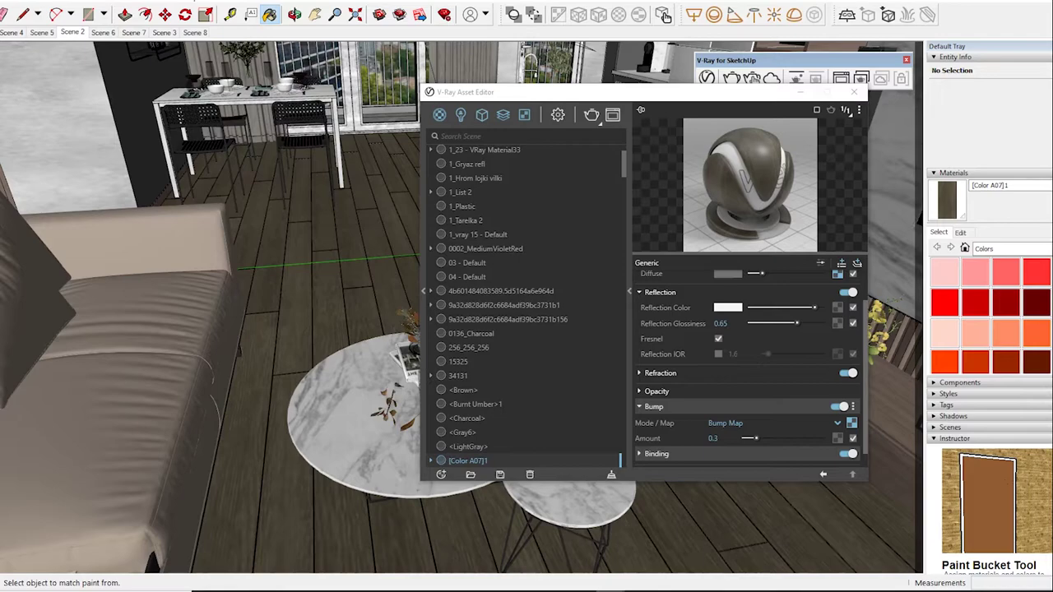
Step: Sample the 1_Plastic material from a dining chair and start editing its reflection IOR
mouse_move(740, 527)
middle_mouse_down()
mouse_move(769, 541)
mouse_move(765, 493)
mouse_move(724, 494)
mouse_move(708, 461)
middle_mouse_up()
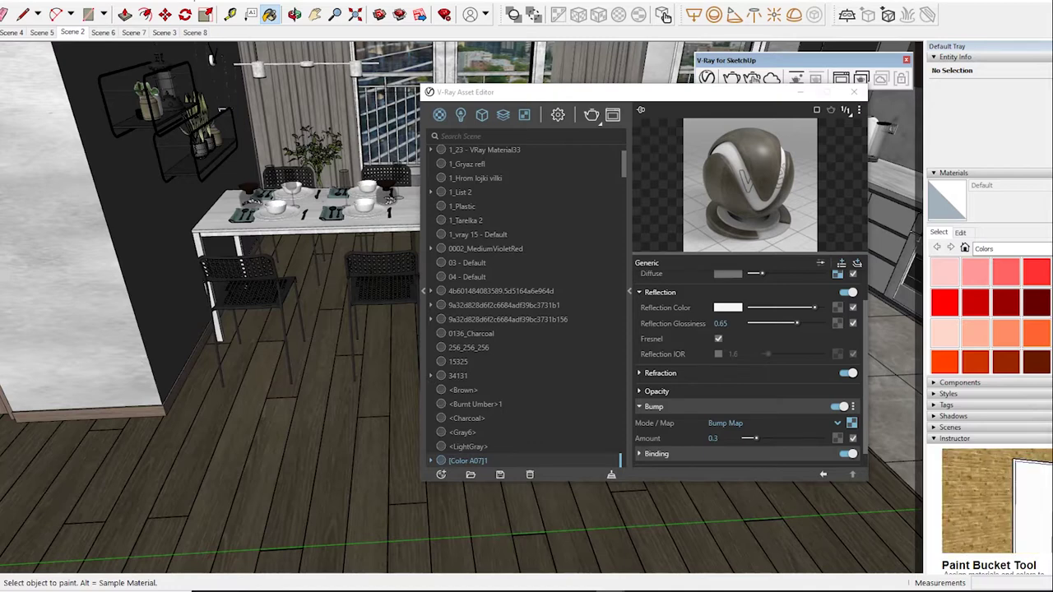
scroll(318, 308, "up", 2)
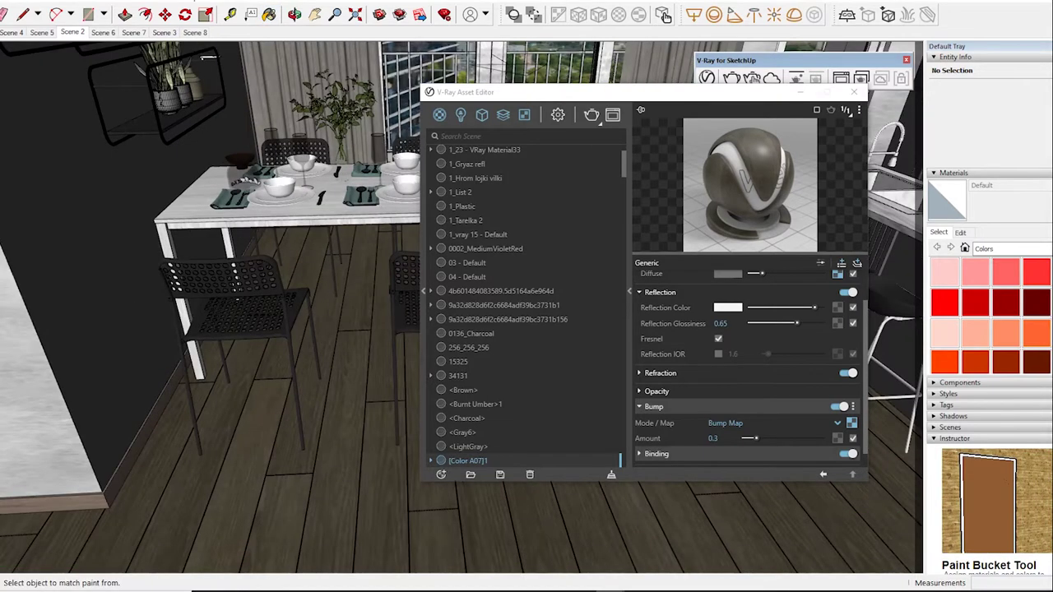
left_click(235, 280, "alt")
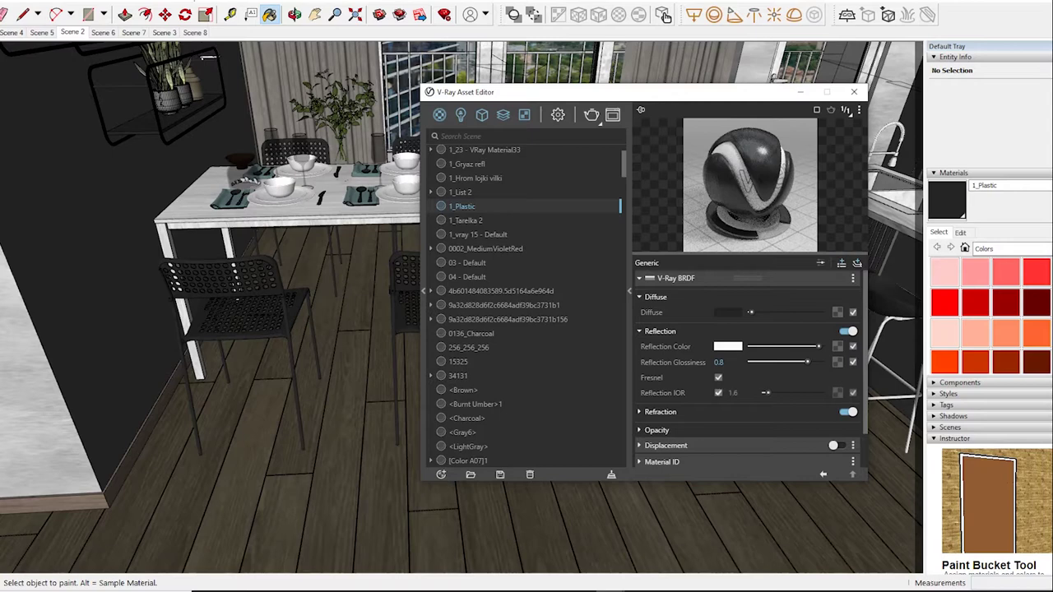
left_click(733, 392)
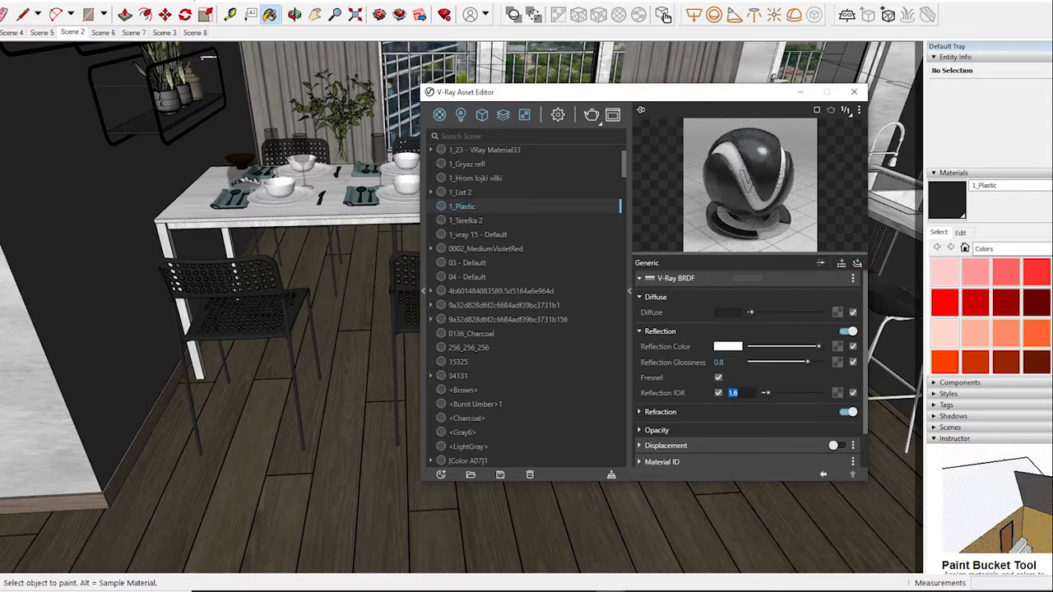
Step: Set 1_Plastic's reflection IOR to 2, then sample the white dining table top
type("2")
key("Return")
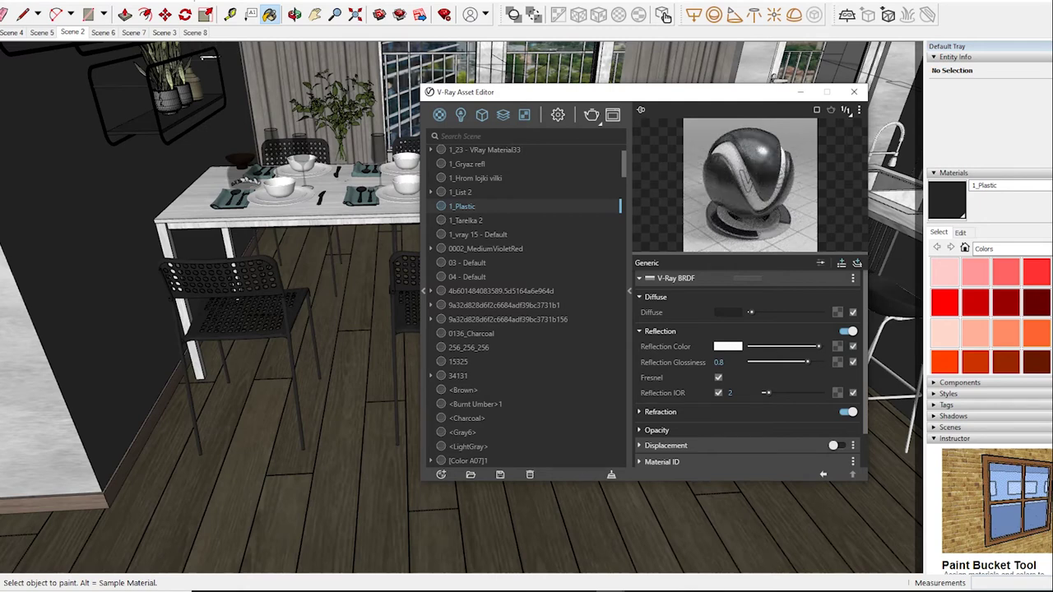
key("alt")
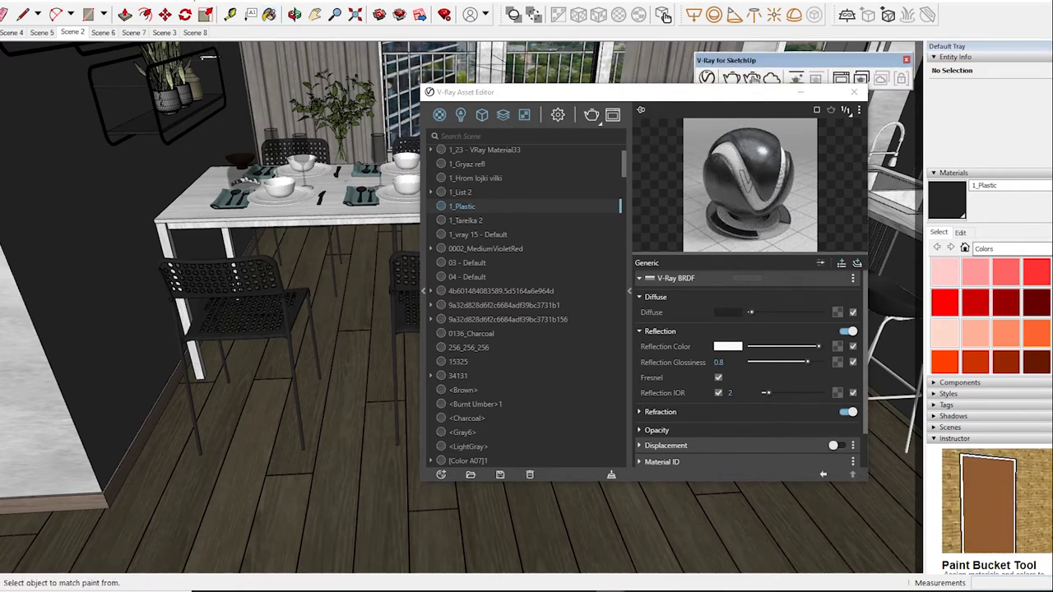
middle_click_drag(208, 56, 208, 107)
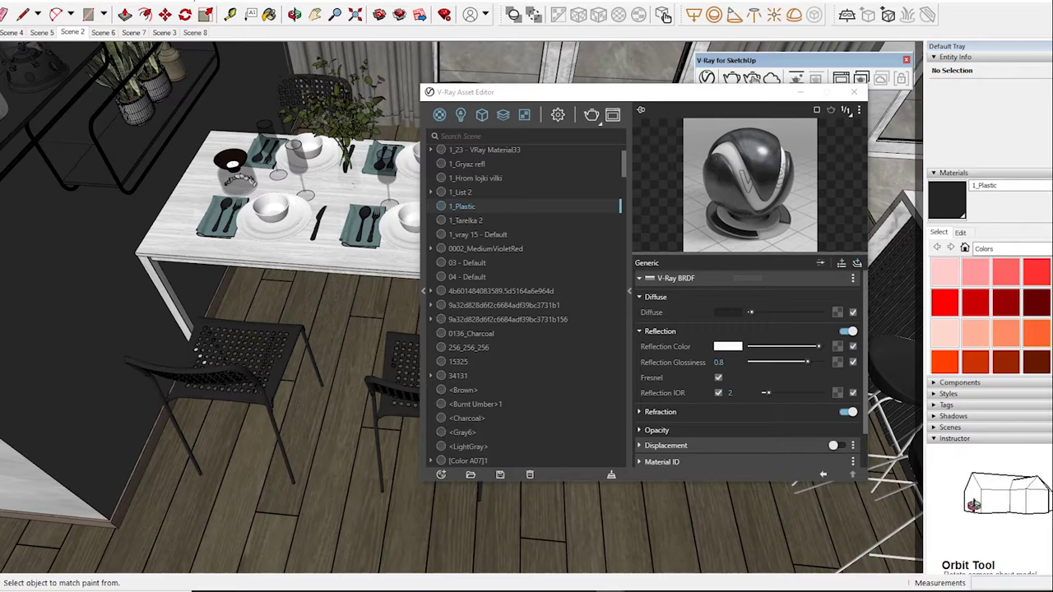
left_click(198, 352, "alt")
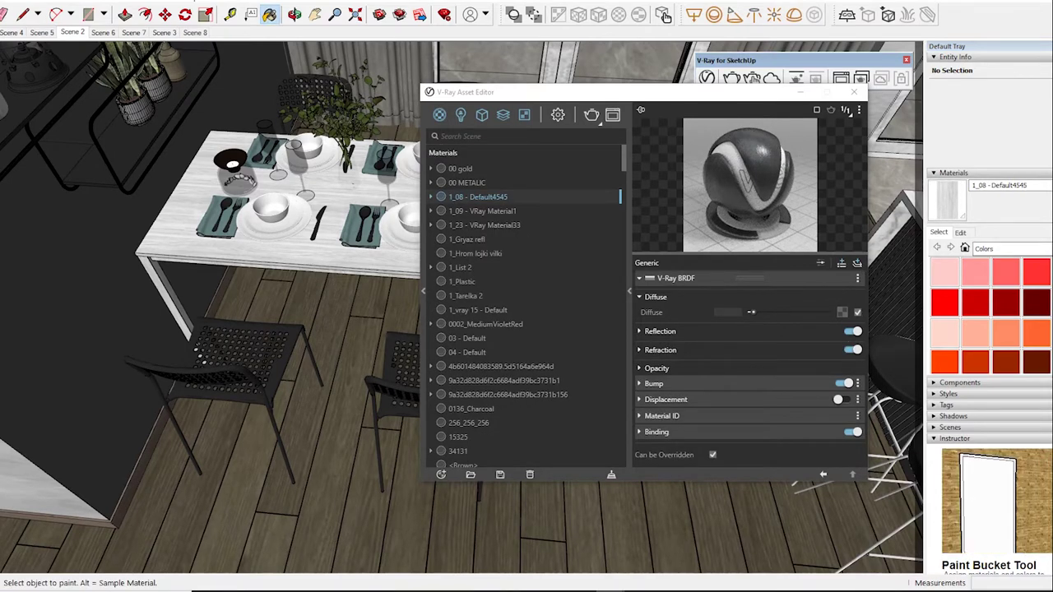
Step: Sample Color M06, then enable a custom reflection IOR of 1.6 on acoustics_Plastik3
key("b")
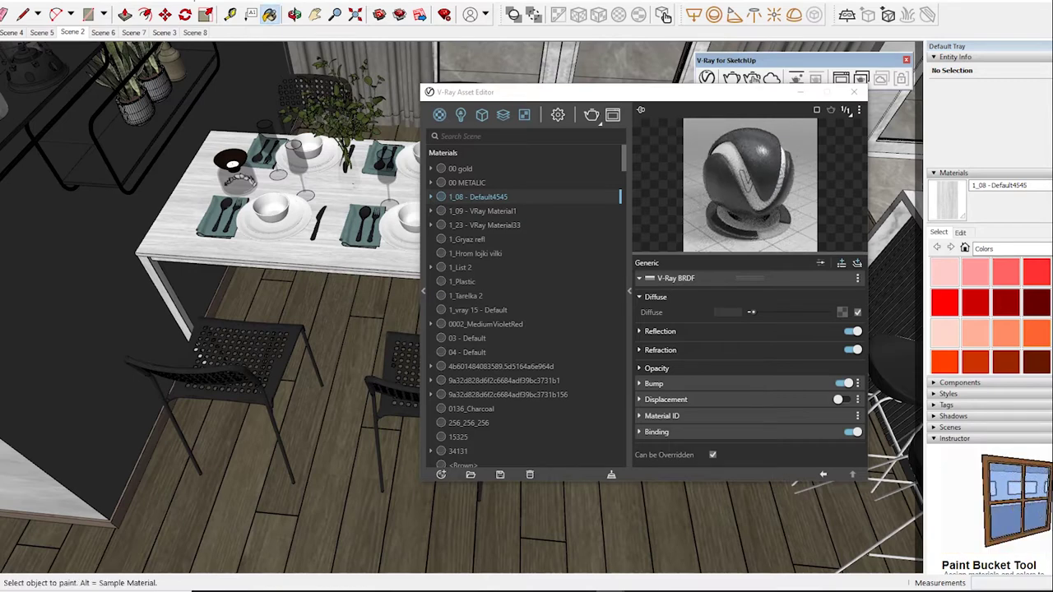
key("alt")
left_click(197, 353, "alt")
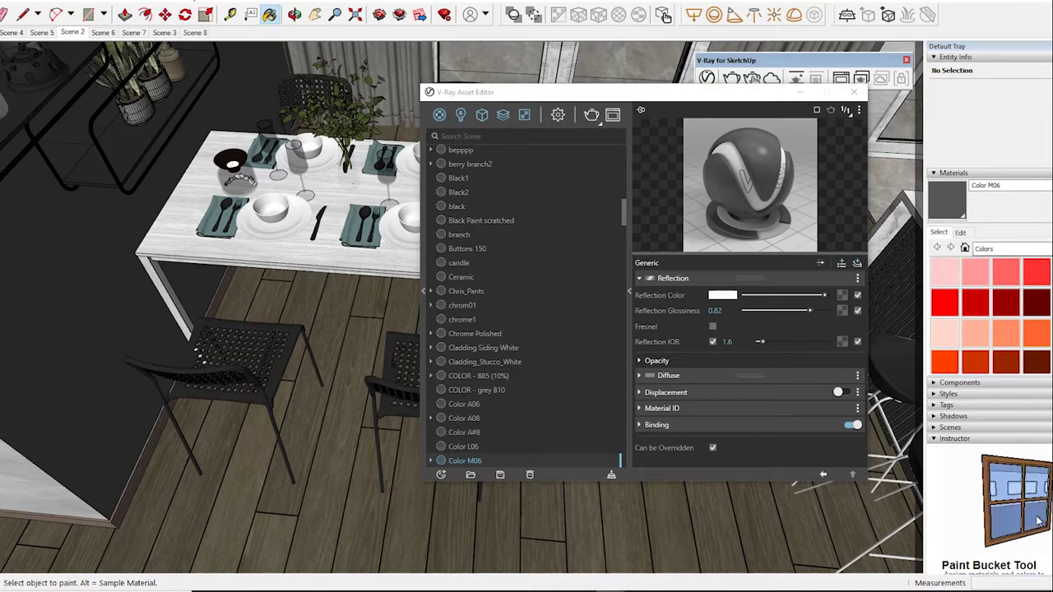
mouse_move(346, 205)
middle_mouse_down()
mouse_move(298, 146)
mouse_move(248, 177)
middle_mouse_up()
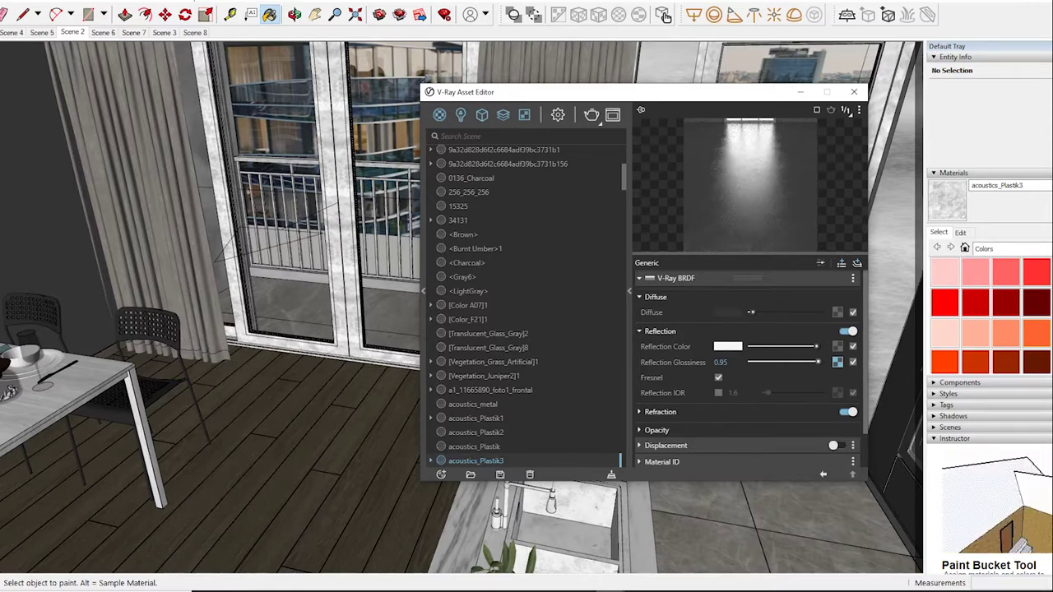
left_click(718, 392)
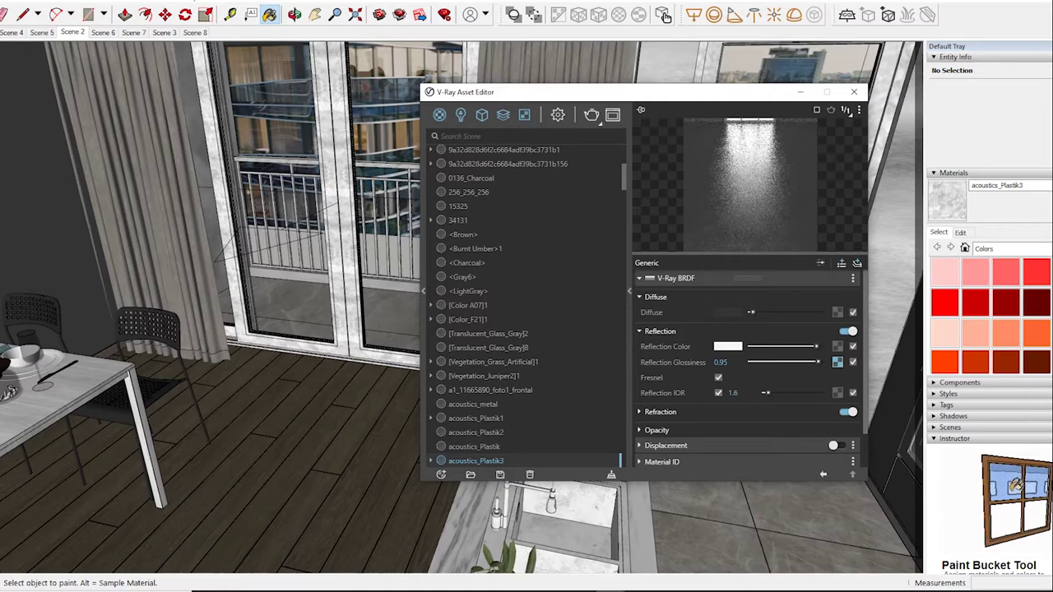
Step: Give the translucent gray glass reflection glossiness 0.95 and a slightly darker fog colour
left_click(664, 15)
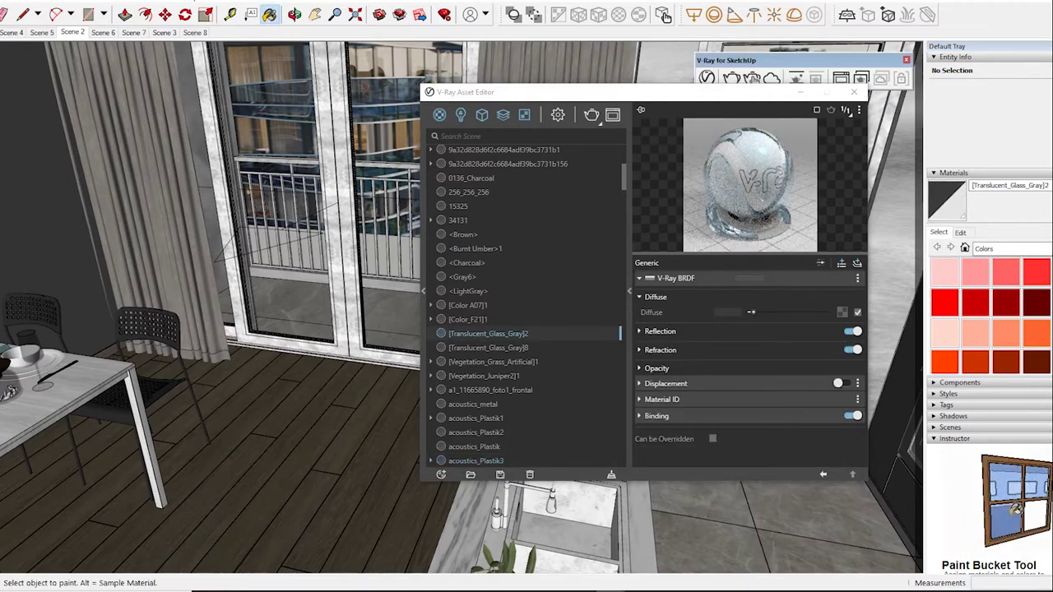
left_click_drag(821, 346, 818, 362)
left_click(650, 412)
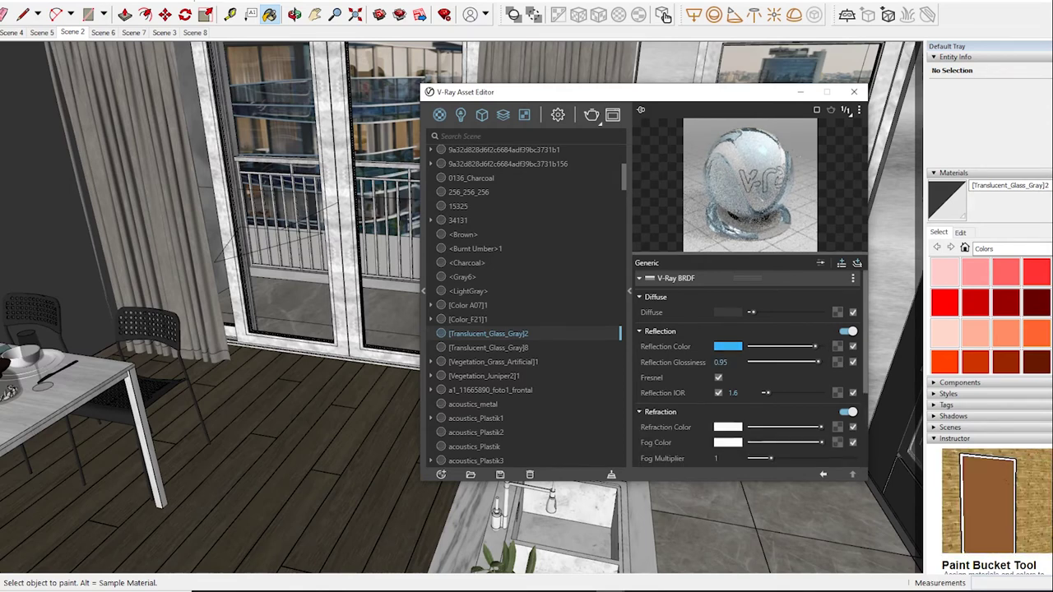
left_click_drag(821, 443, 819, 443)
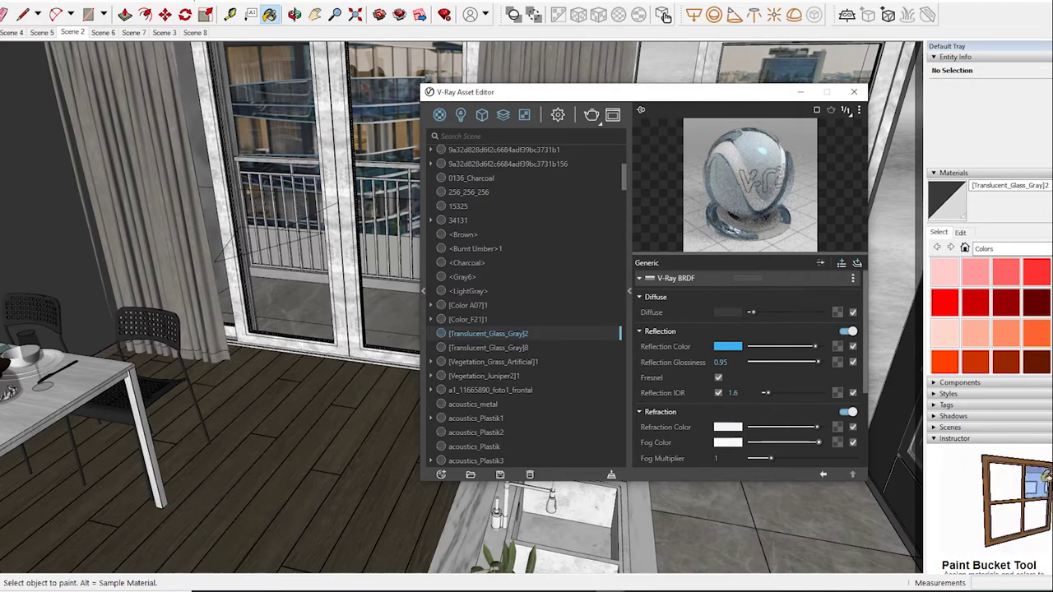
left_click(664, 14)
mouse_move(98, 214)
middle_mouse_down()
mouse_move(31, 180)
mouse_move(37, 198)
middle_mouse_up()
scroll(37, 206, "up", 3)
left_click(37, 216, "alt")
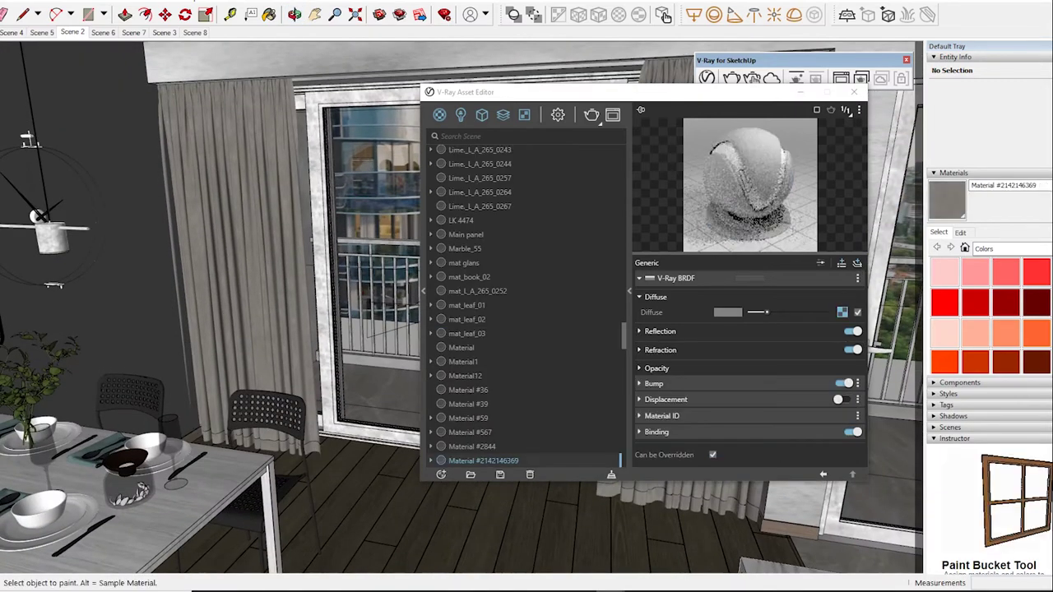
left_click(660, 331)
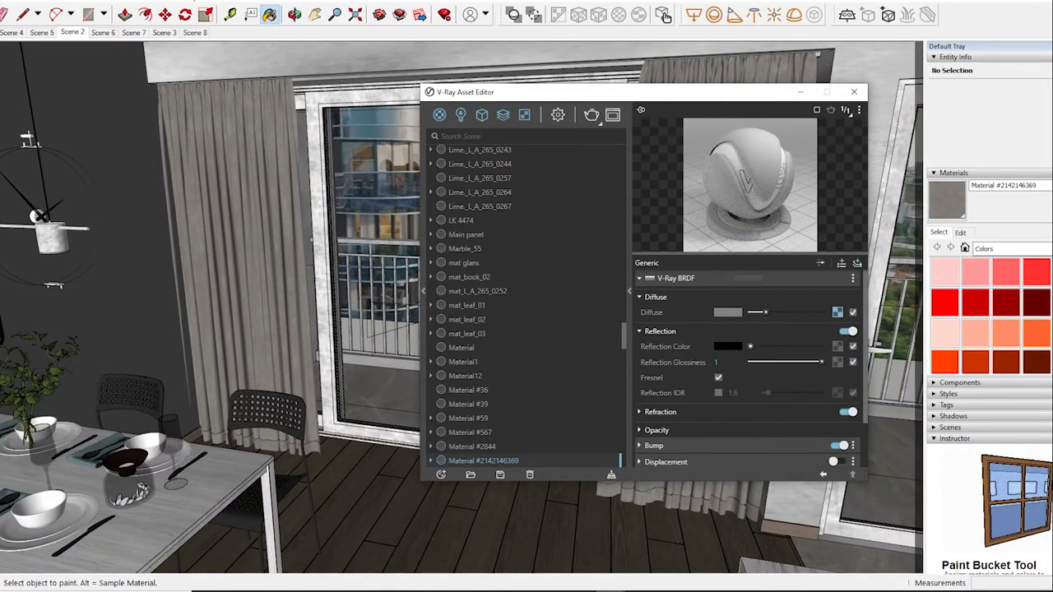
left_click_drag(750, 347, 753, 346)
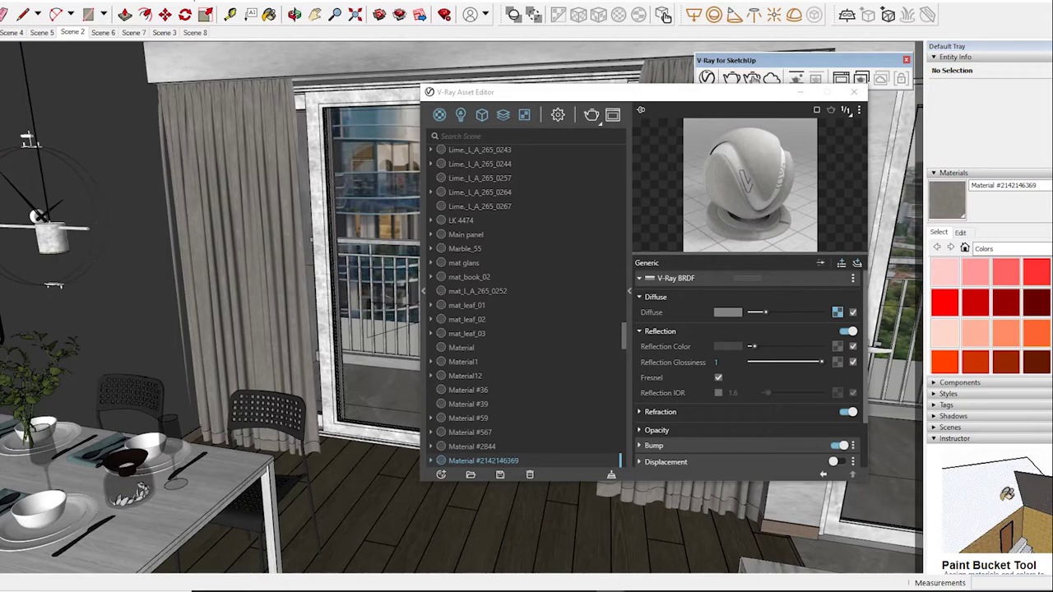
Step: Sample acoustics_Plastik3, darken its reflection colour slightly and raise glossiness to 0.95
mouse_move(74, 148)
middle_mouse_down()
mouse_move(164, 144)
mouse_move(190, 123)
mouse_move(169, 169)
middle_mouse_up()
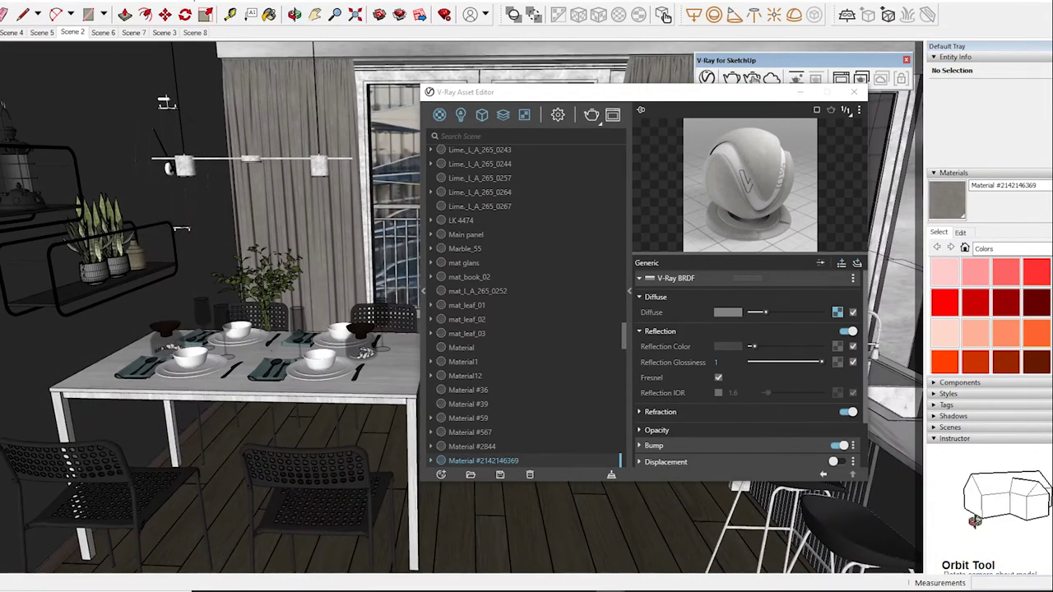
left_click(365, 350, "alt")
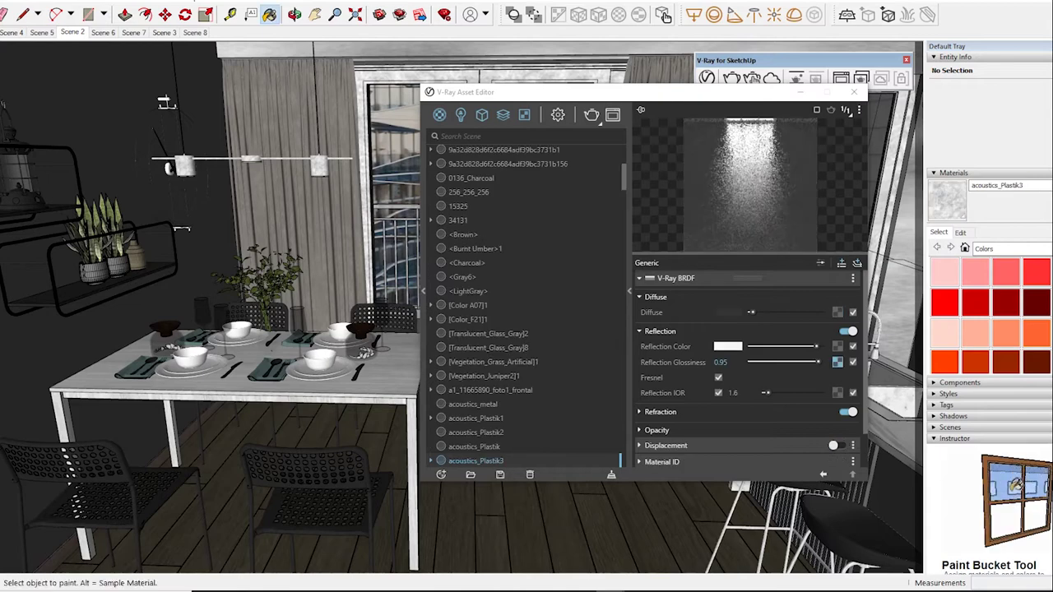
left_click_drag(816, 346, 814, 362)
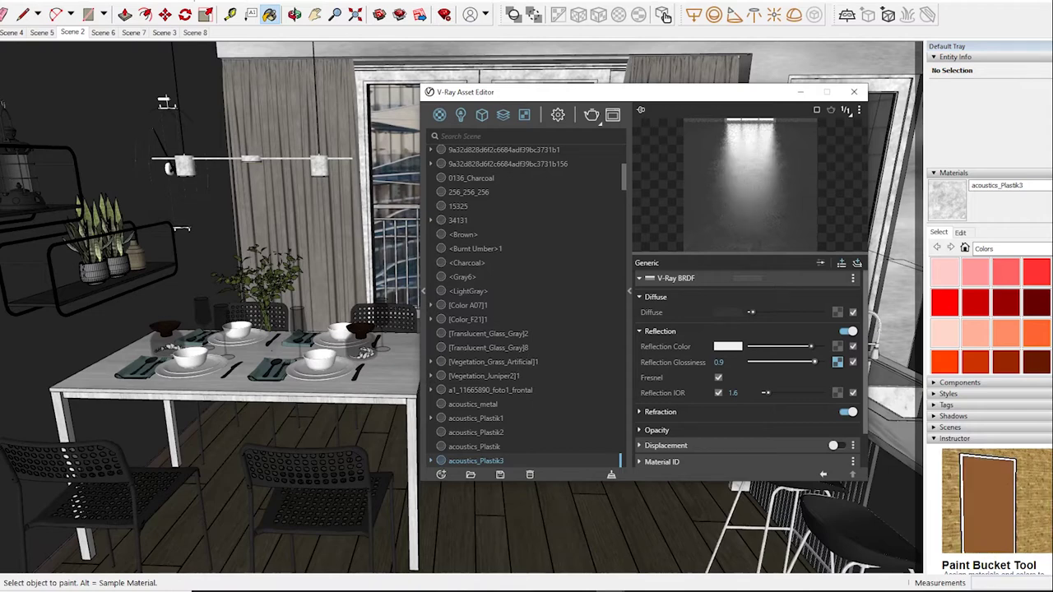
left_click_drag(813, 362, 817, 362)
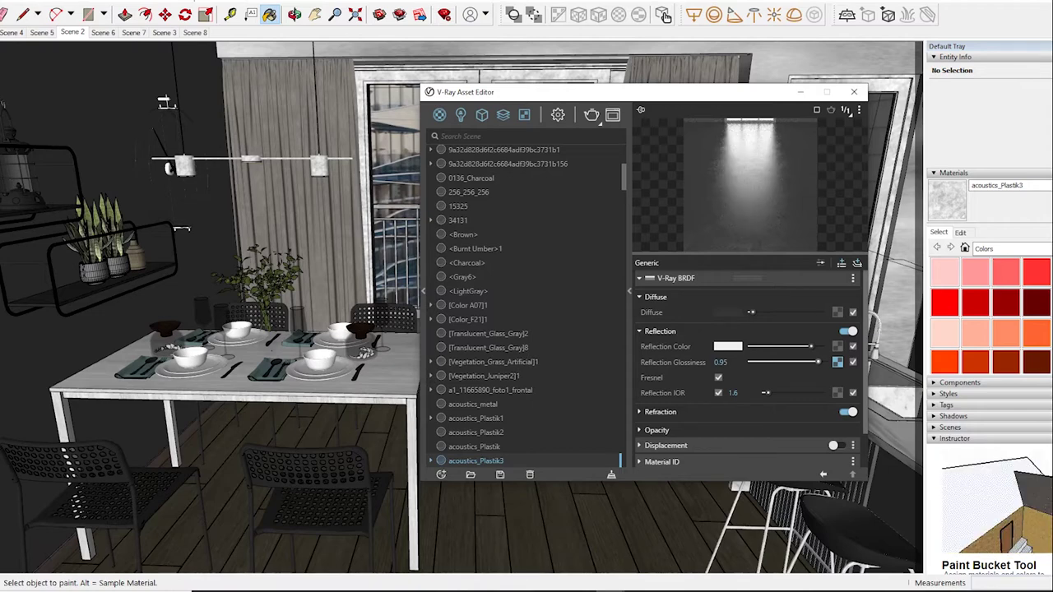
Step: Load the Color A08 material and show its reflection settings
key("alt")
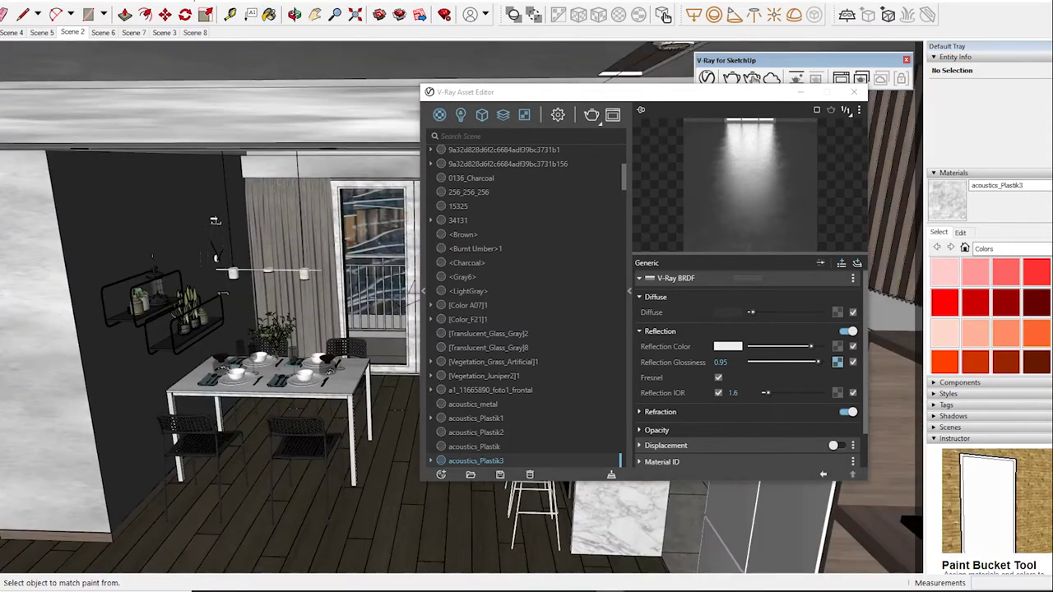
middle_click_drag(215, 221, 100, 128)
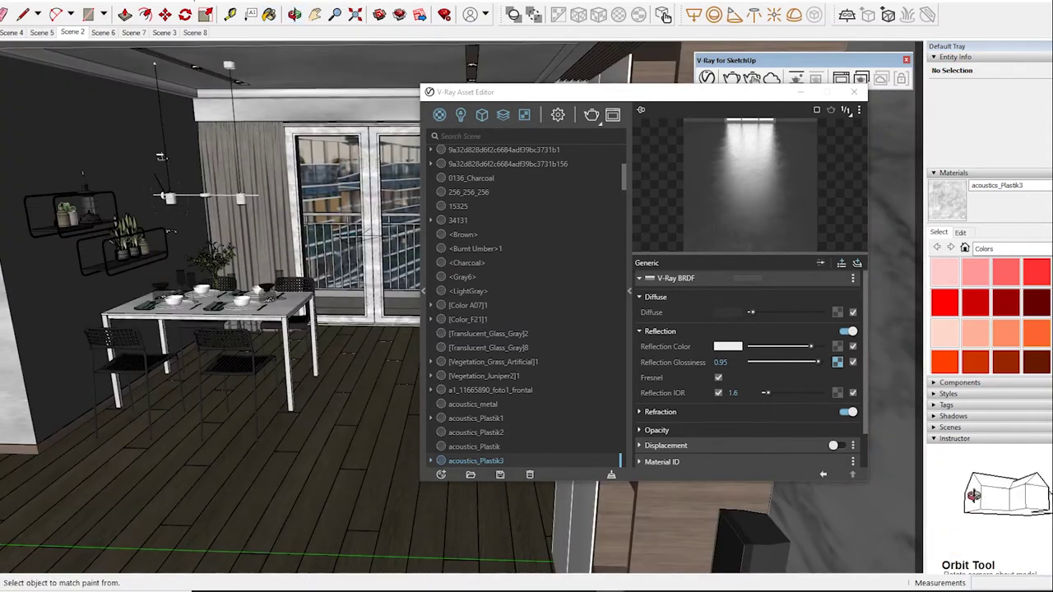
mouse_move(100, 127)
middle_mouse_down()
mouse_move(247, 164)
mouse_move(329, 206)
mouse_move(247, 214)
middle_mouse_up()
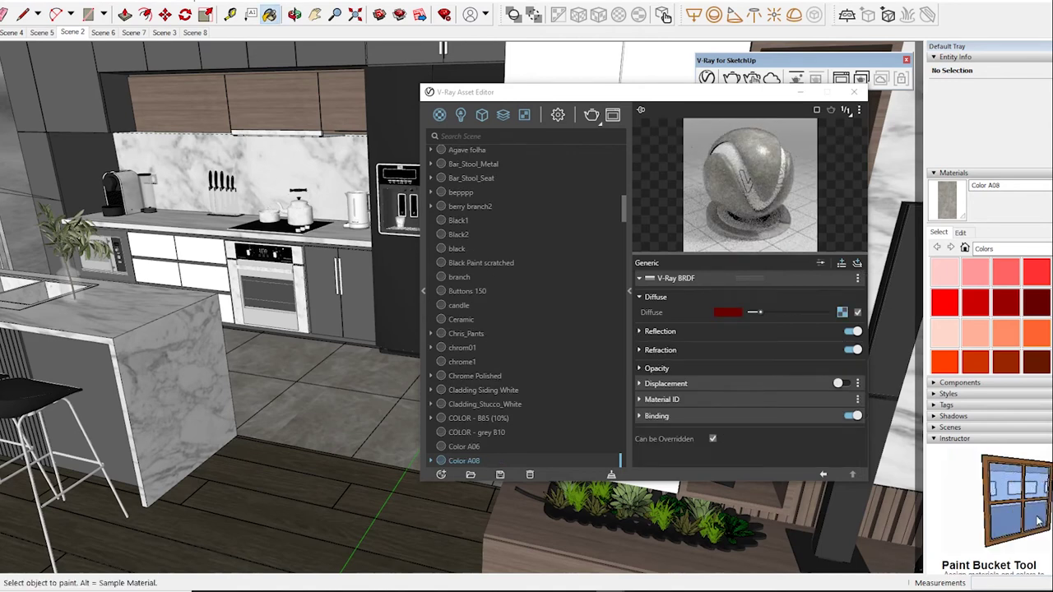
left_click(660, 331)
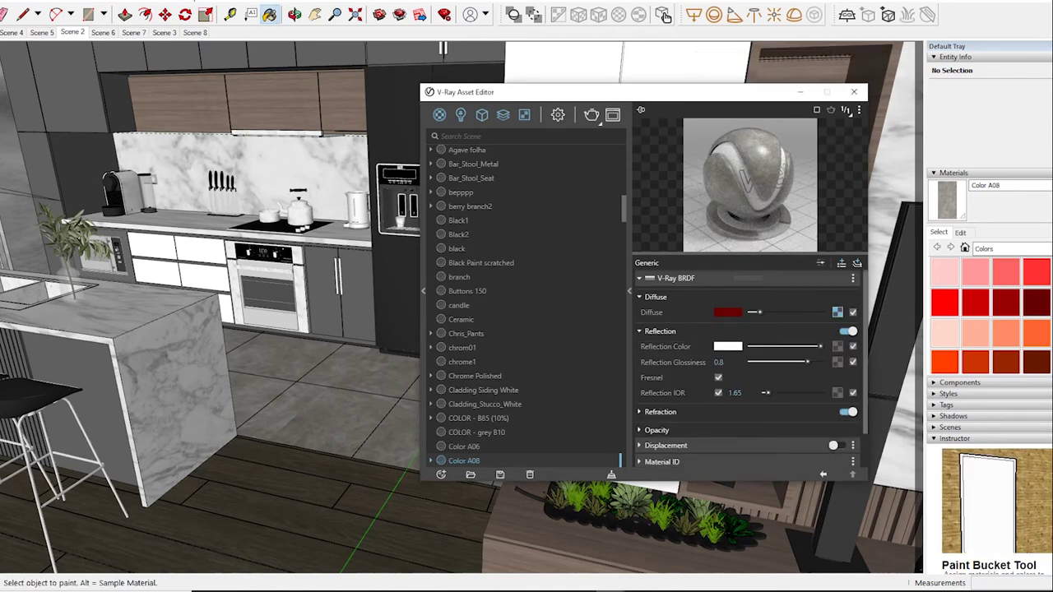
Step: Adjust Color A08's reflection, bringing its glossiness down to 0.75
left_click_drag(820, 347, 816, 347)
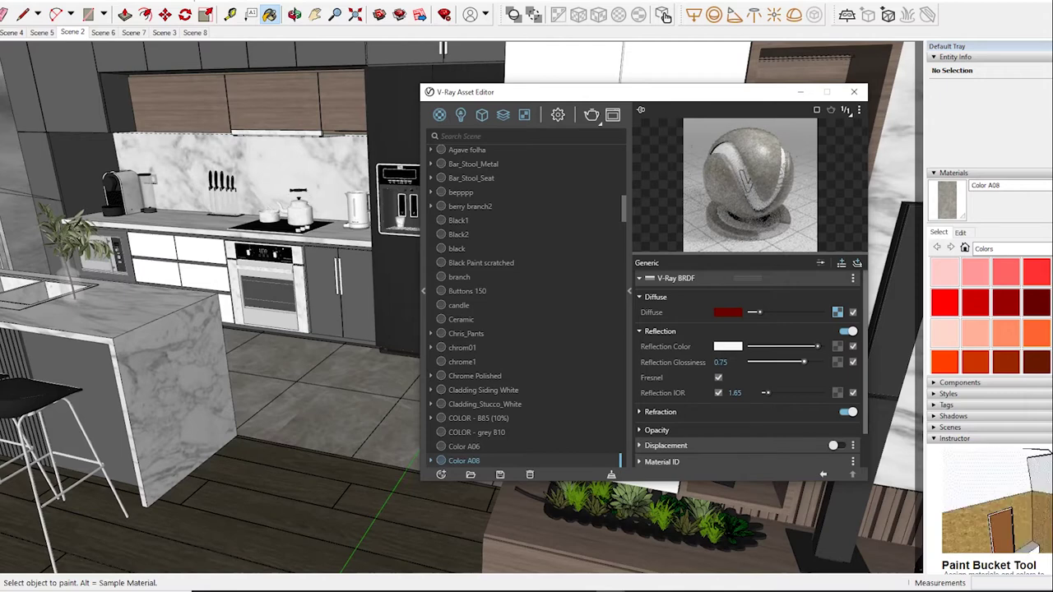
key("alt")
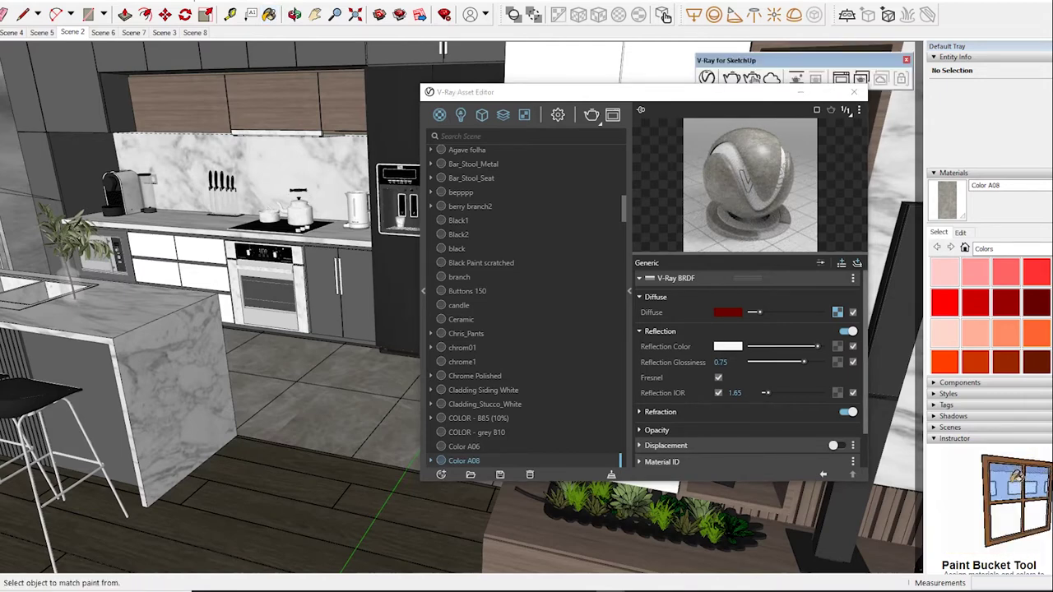
right_click(838, 362)
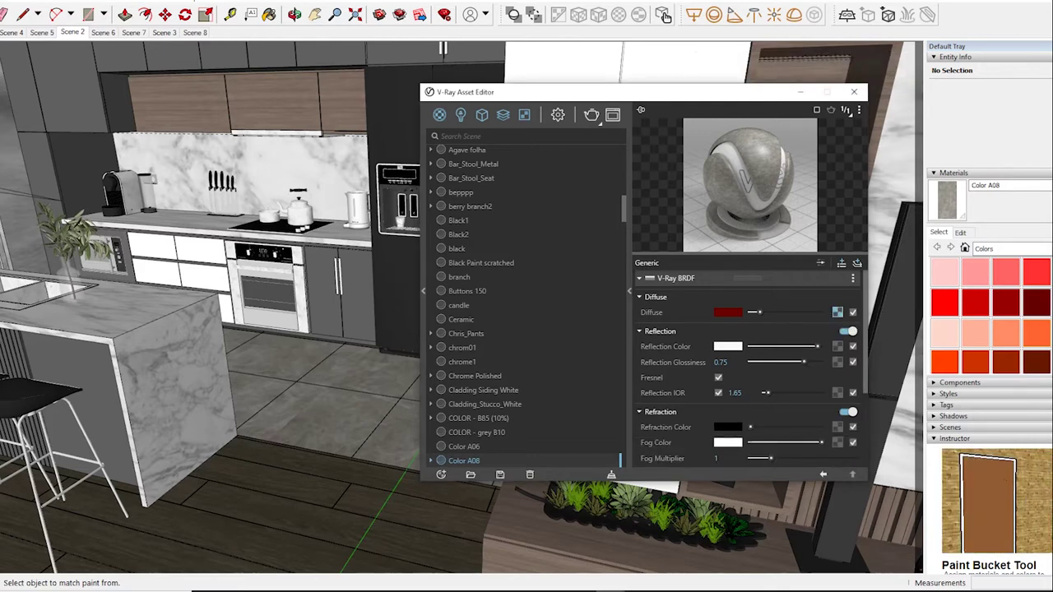
scroll(749, 370, "down", 1)
scroll(749, 370, "up", 1)
scroll(749, 370, "down", 1)
scroll(749, 370, "up", 1)
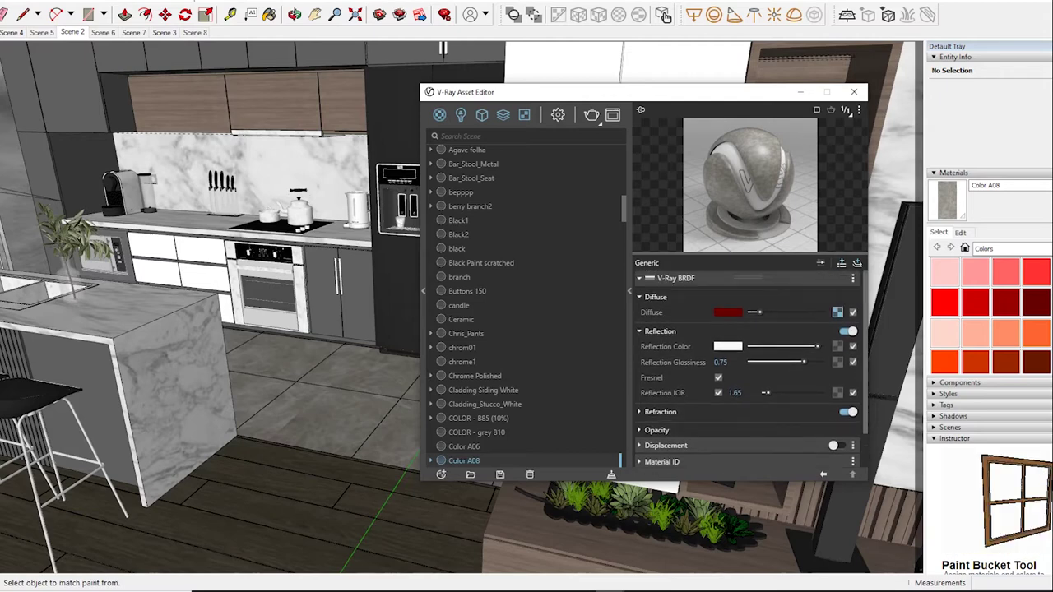
Step: Add a Bump layer to Color A08 and paste a copy of the bump map into it
left_click(856, 263)
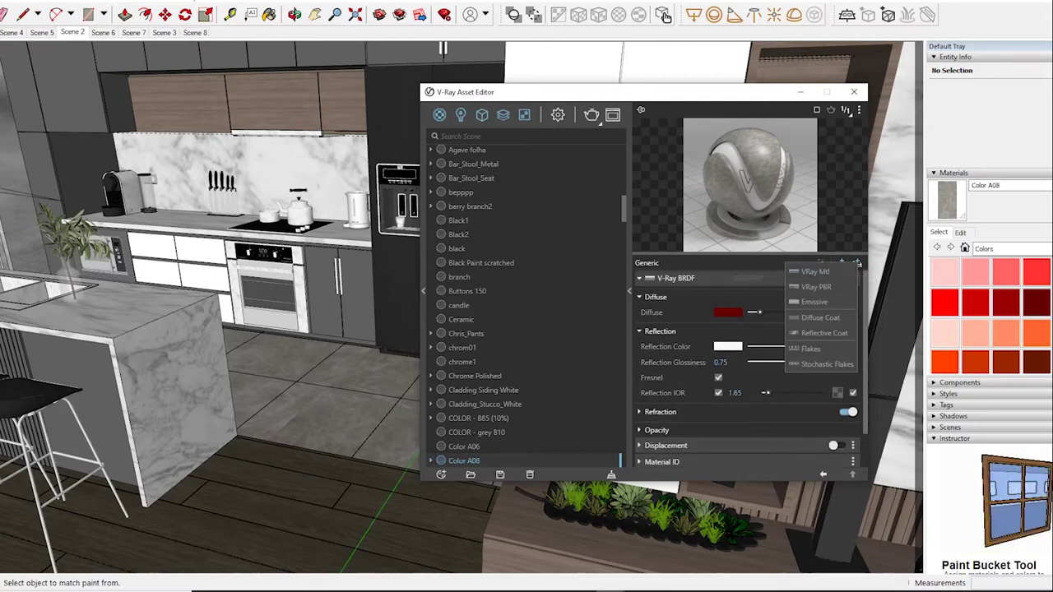
left_click(841, 262)
left_click(814, 272)
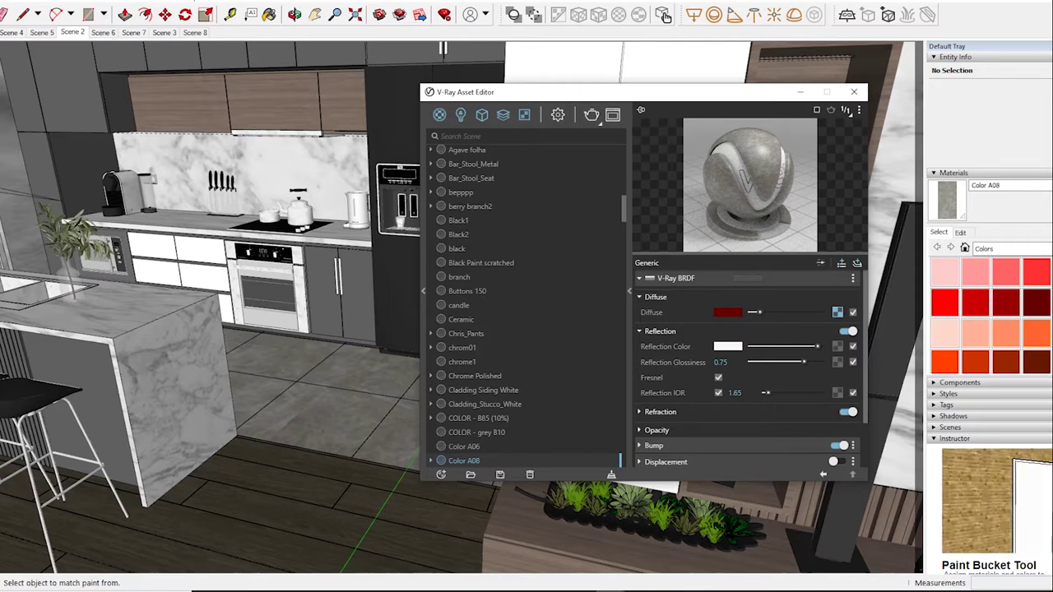
scroll(744, 370, "down", 2)
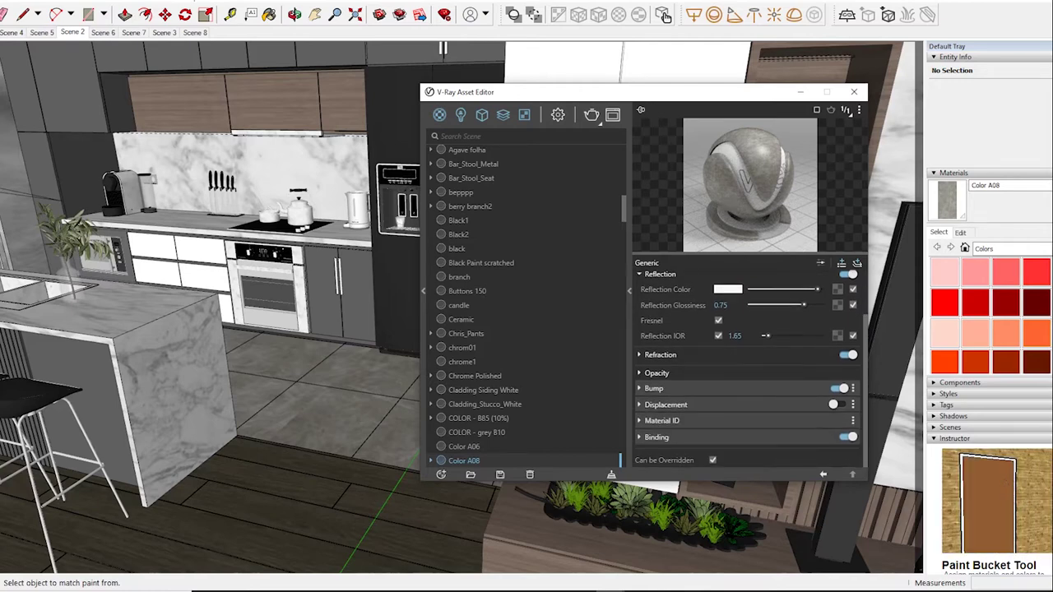
left_click(654, 389)
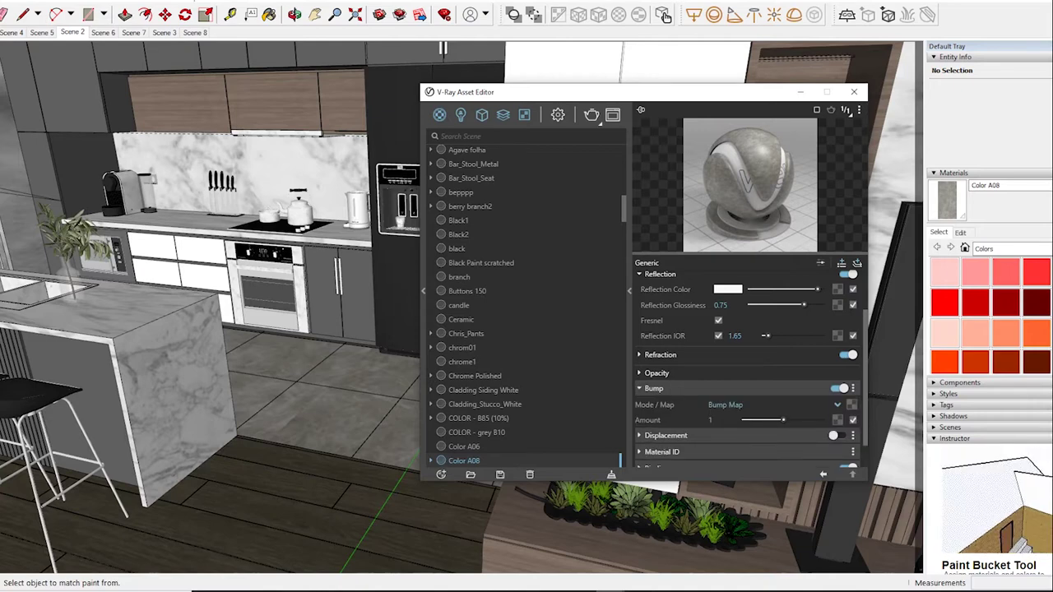
right_click(791, 407)
left_click(817, 413)
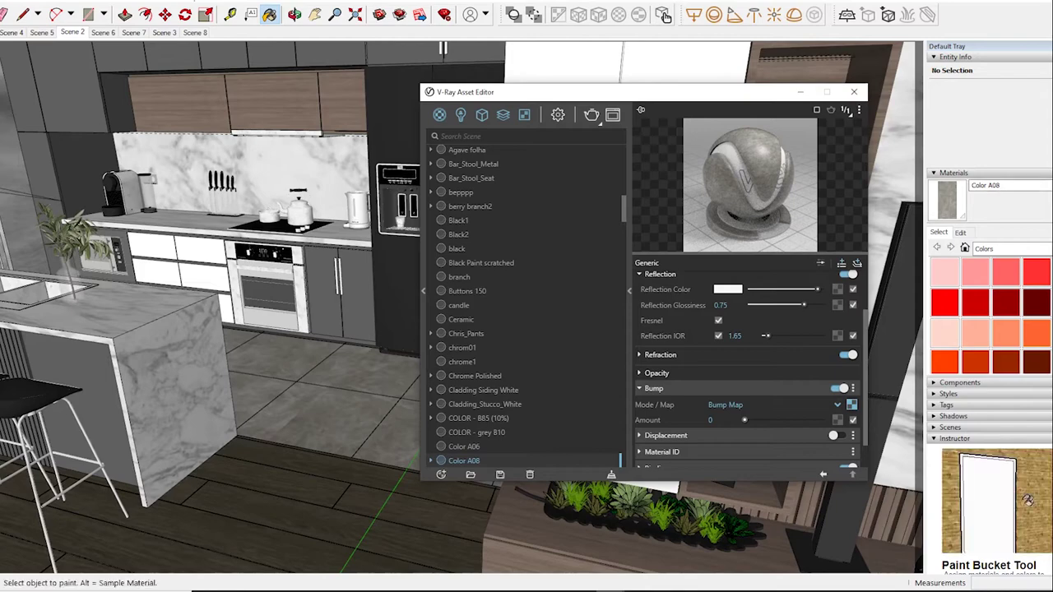
left_click(664, 15)
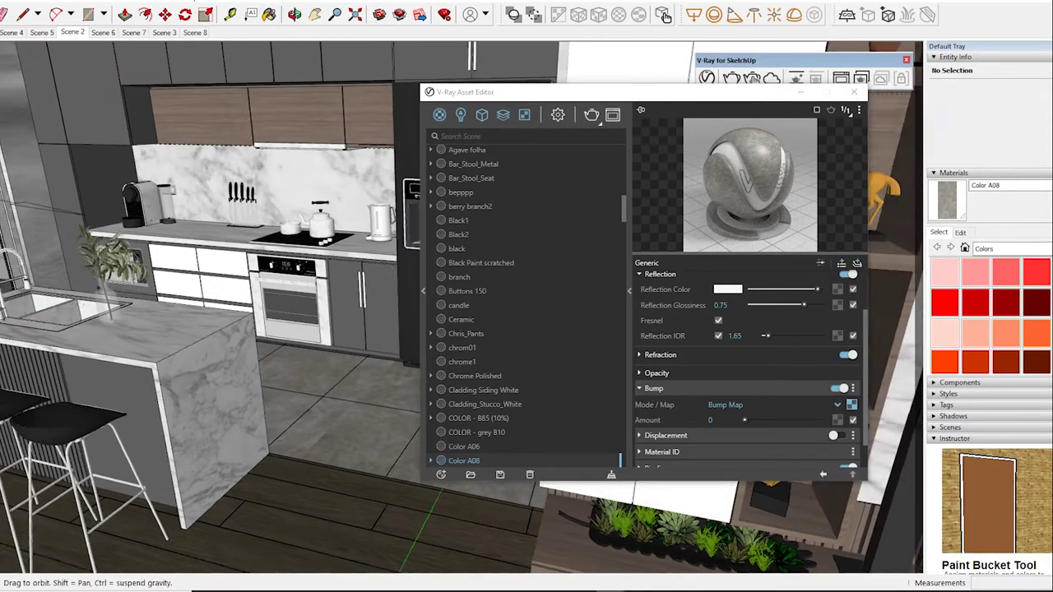
Step: Sample the kitchen's Color M06, then the marble Lime_L_A_265_0198 to check its reflection
middle_click_drag(206, 345, 264, 346)
left_click(205, 83)
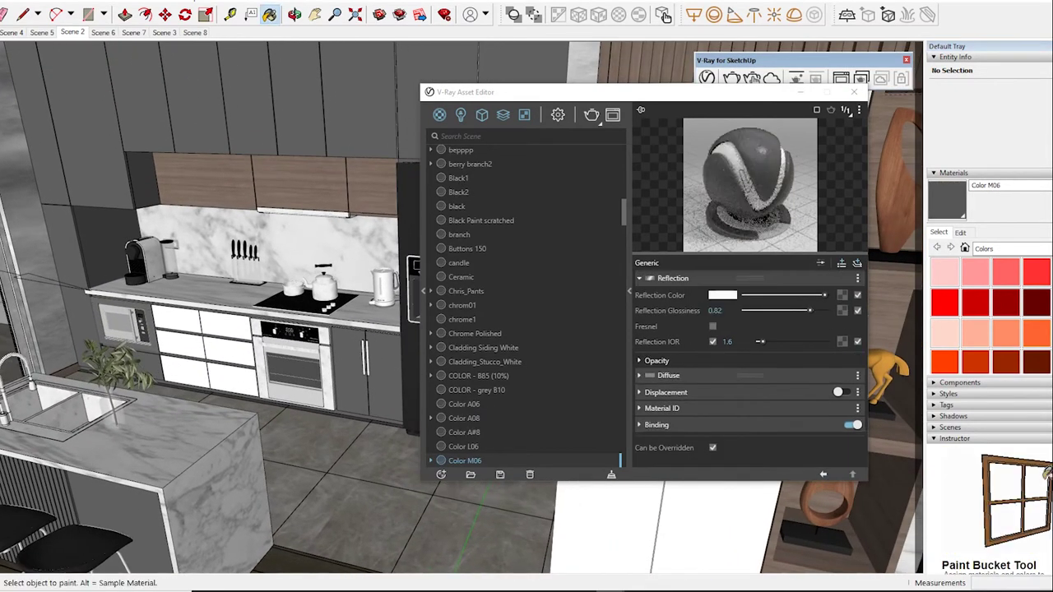
key("alt")
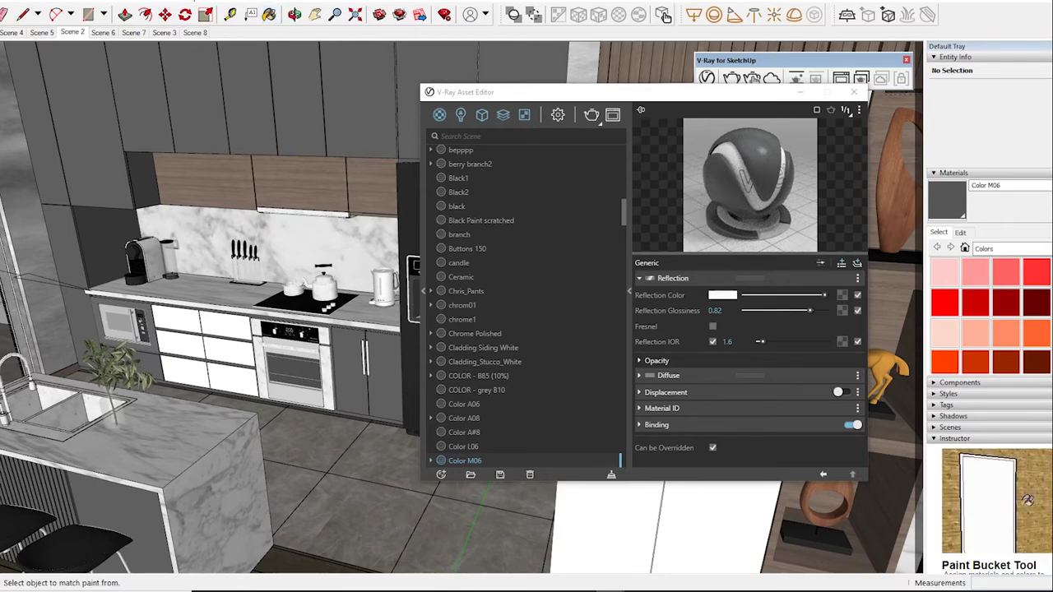
left_click(288, 197, "alt")
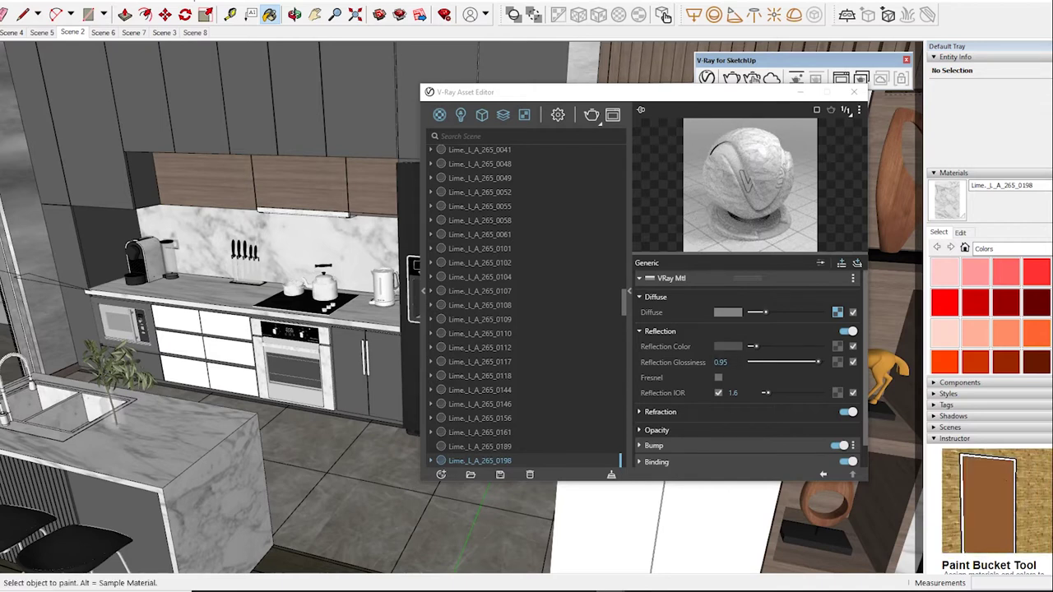
left_click(815, 331)
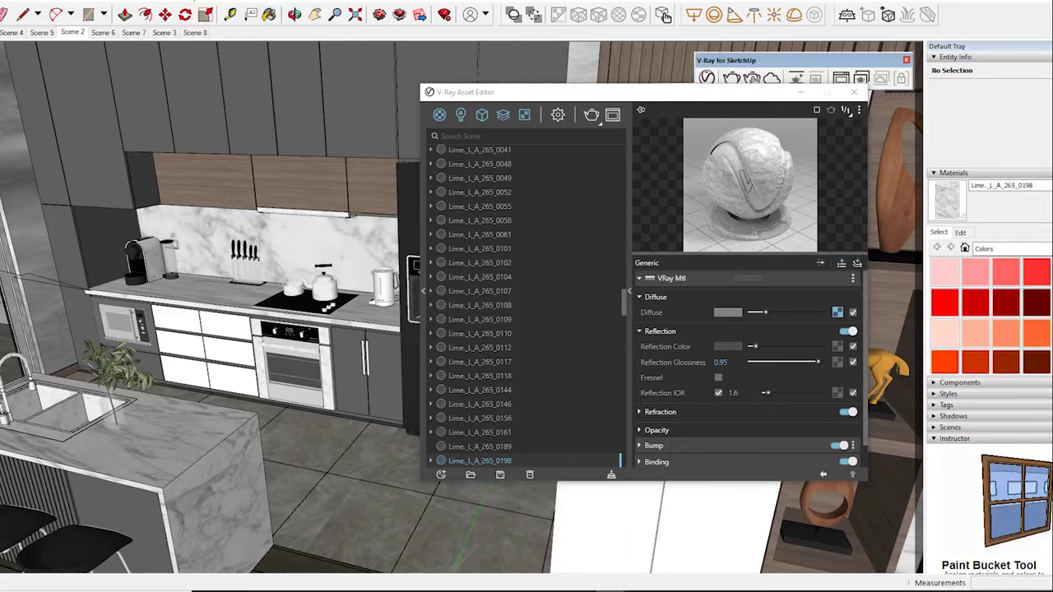
Step: Orbit toward the fridge and shelf and load the wood material Lime_L_A_265_0264
key("o")
left_click_drag(247, 370, 164, 362)
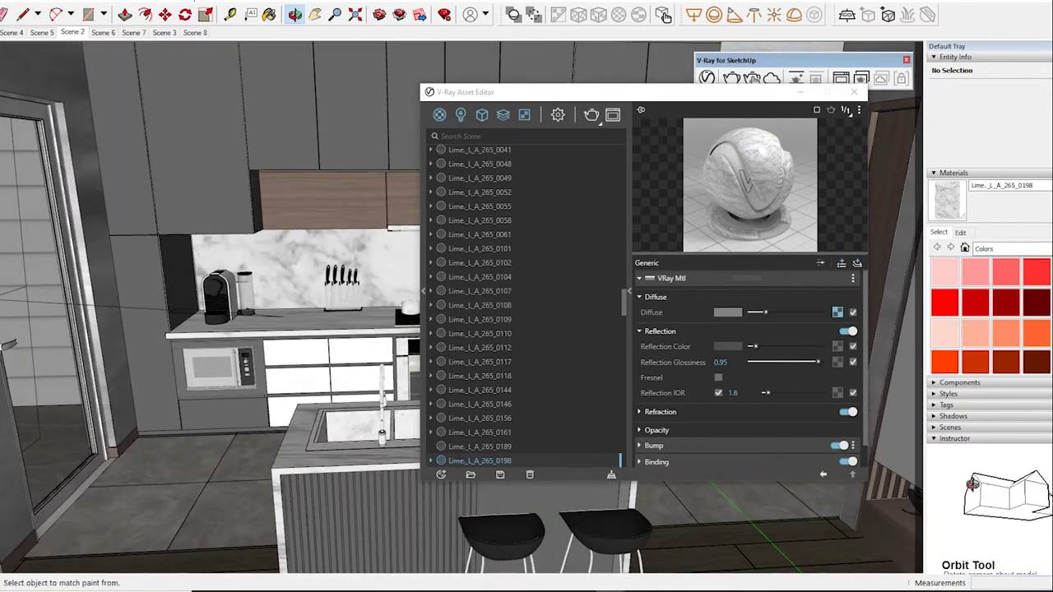
left_click_drag(329, 370, 164, 371)
mouse_move(329, 371)
middle_mouse_down()
mouse_move(164, 370)
mouse_move(330, 345)
mouse_move(329, 297)
middle_mouse_up()
left_click(288, 461, "alt")
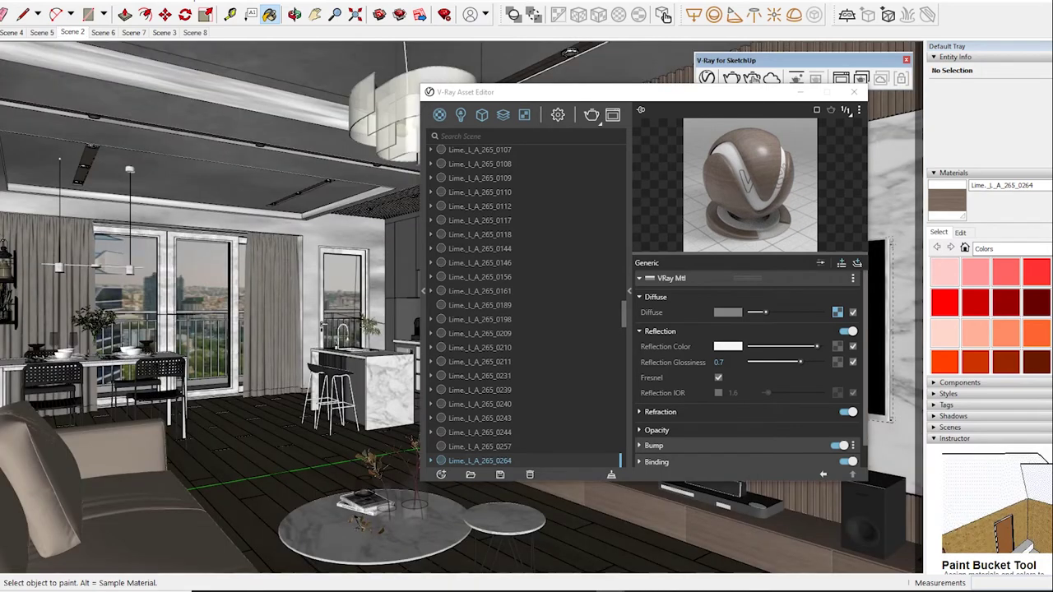
Step: Load GlassClear from the window glass and expand its refraction settings
key("alt")
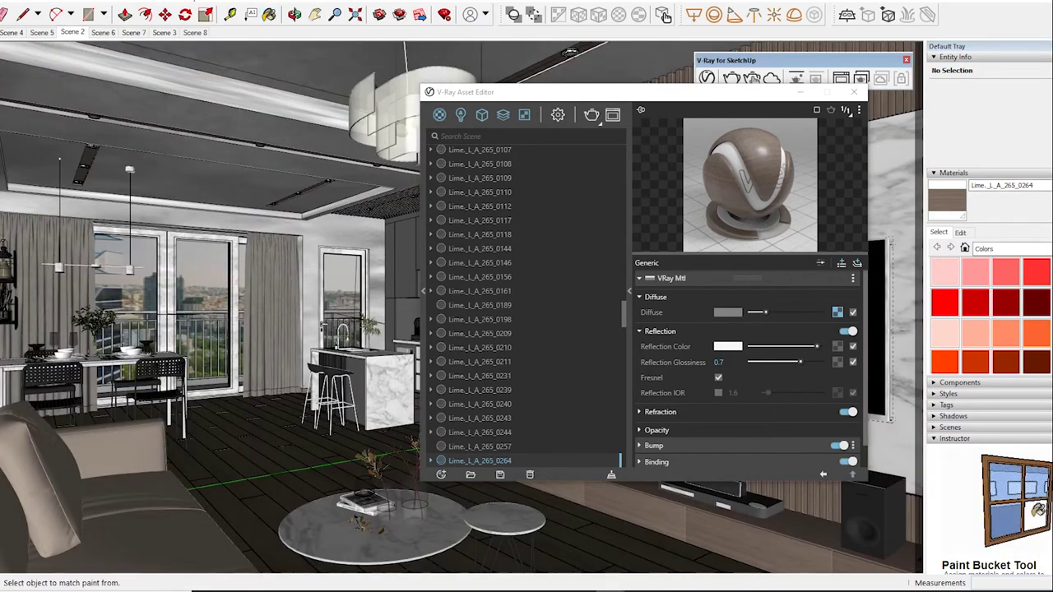
left_click(189, 296, "alt")
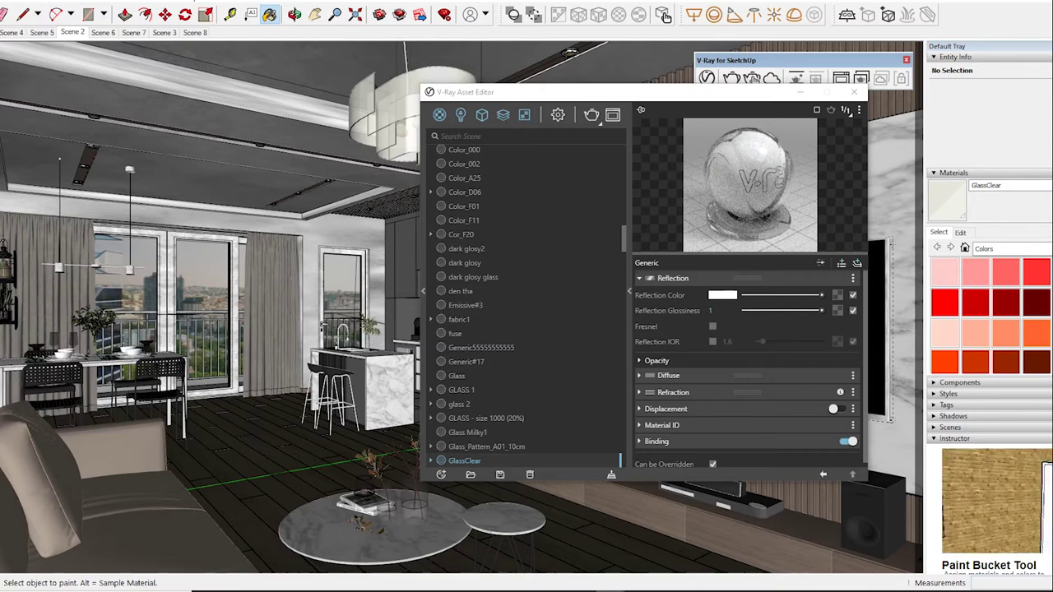
left_click(639, 392)
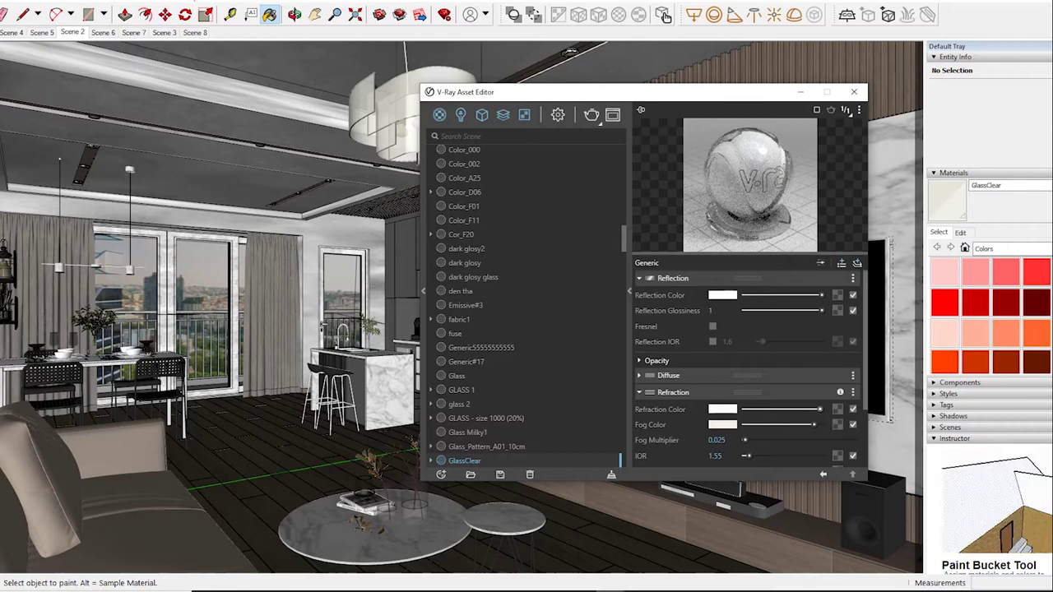
Step: Orbit up to the ceiling and load the den tha downlight material
key("alt")
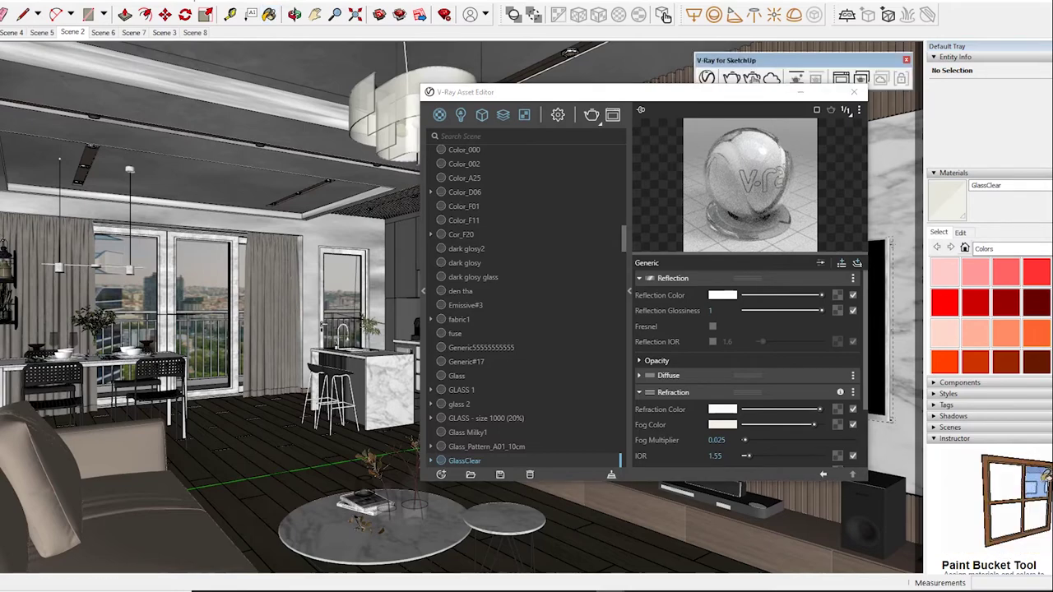
middle_click_drag(329, 329, 205, 395)
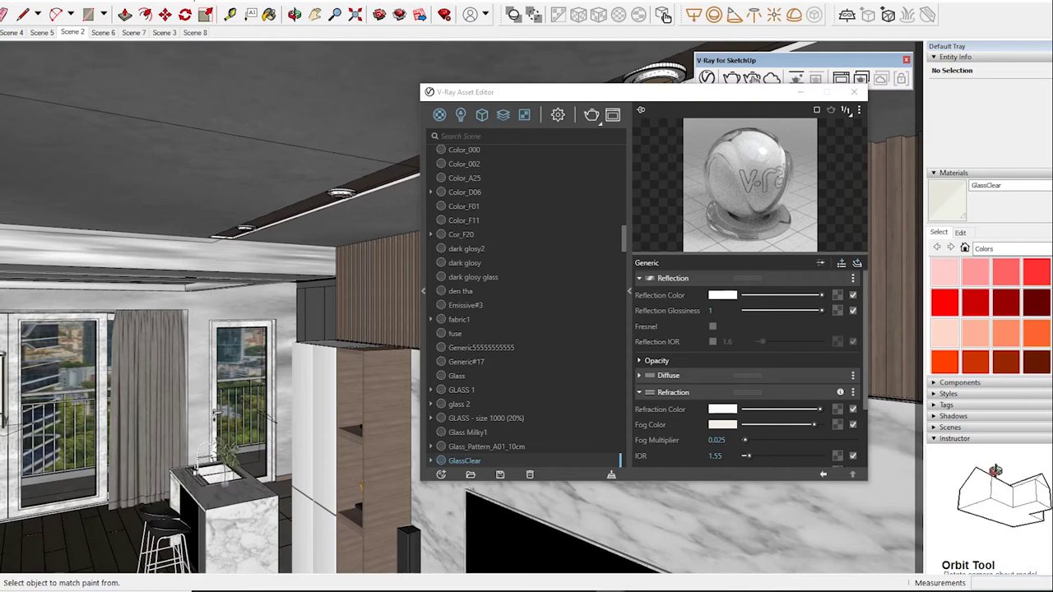
middle_click_drag(247, 330, 271, 412)
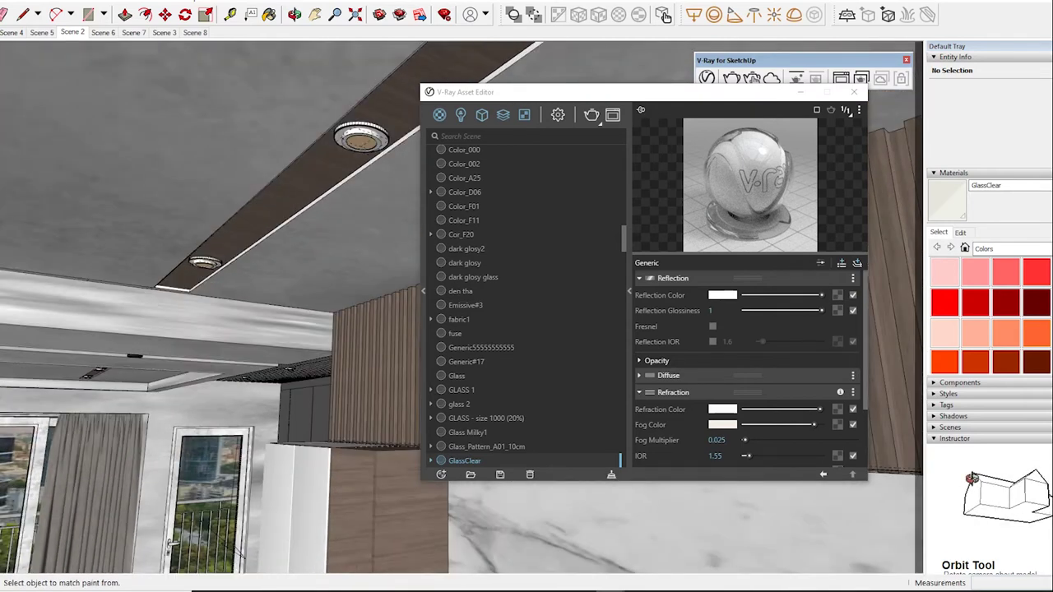
left_click(360, 140, "alt")
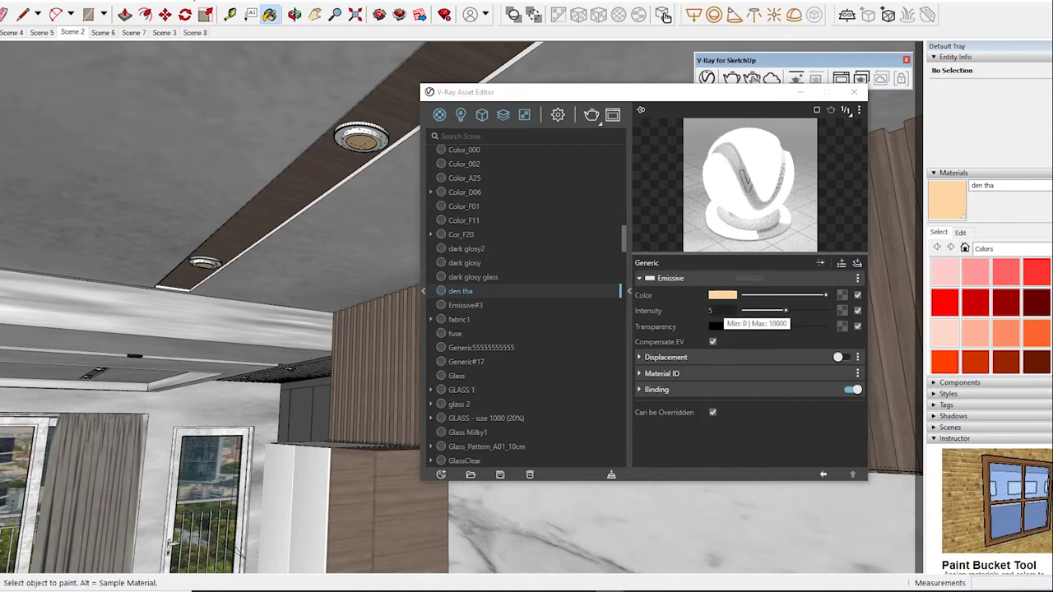
Step: Raise den tha's emissive intensity to 10
double_click(710, 311)
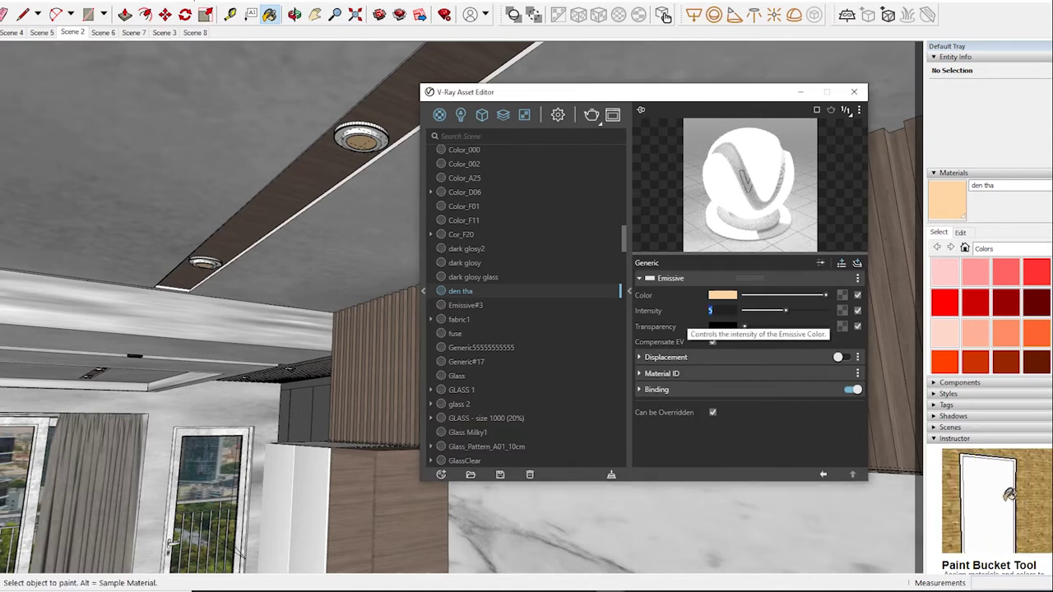
type("1")
key("Return")
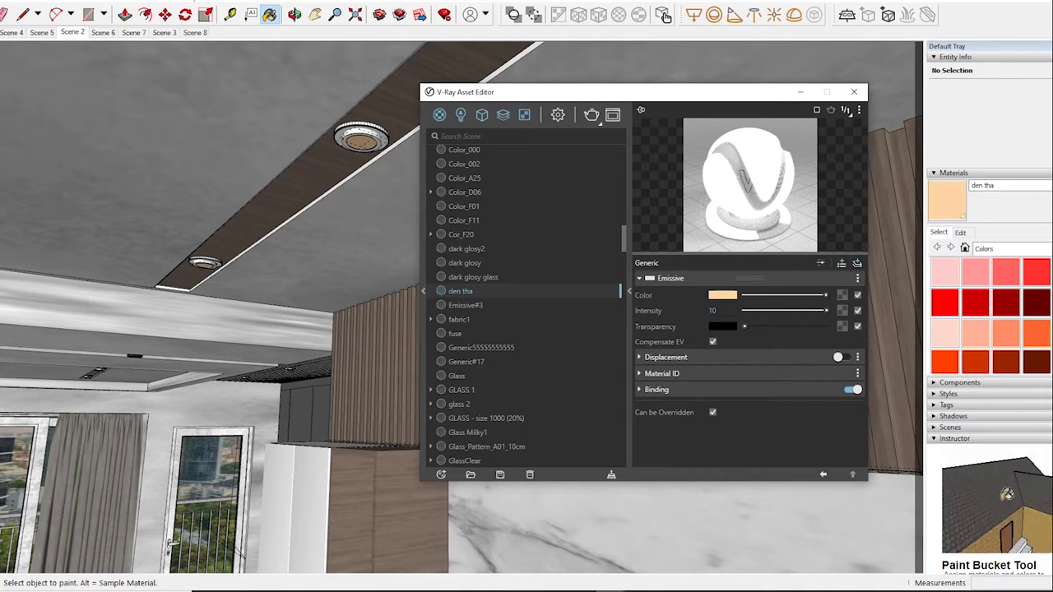
Step: Reload the wood Lime_L_A_265_0264, return to the Scene 6 view, and move the Asset Editor aside
key("alt")
left_click(374, 345, "alt")
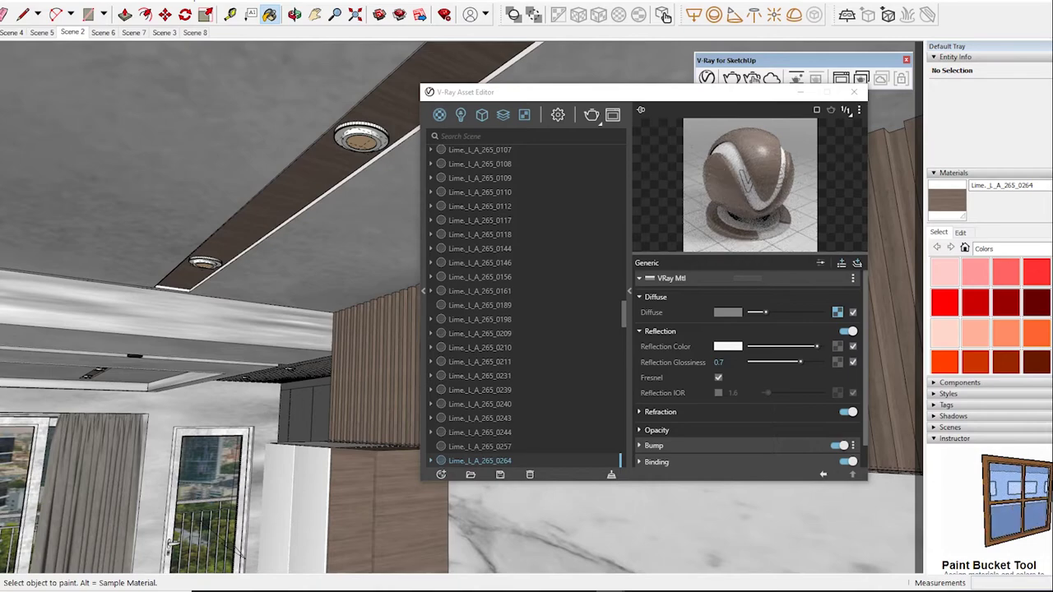
mouse_move(247, 329)
middle_mouse_down()
mouse_move(296, 337)
mouse_move(329, 304)
middle_mouse_up()
middle_click_drag(99, 366, 107, 368)
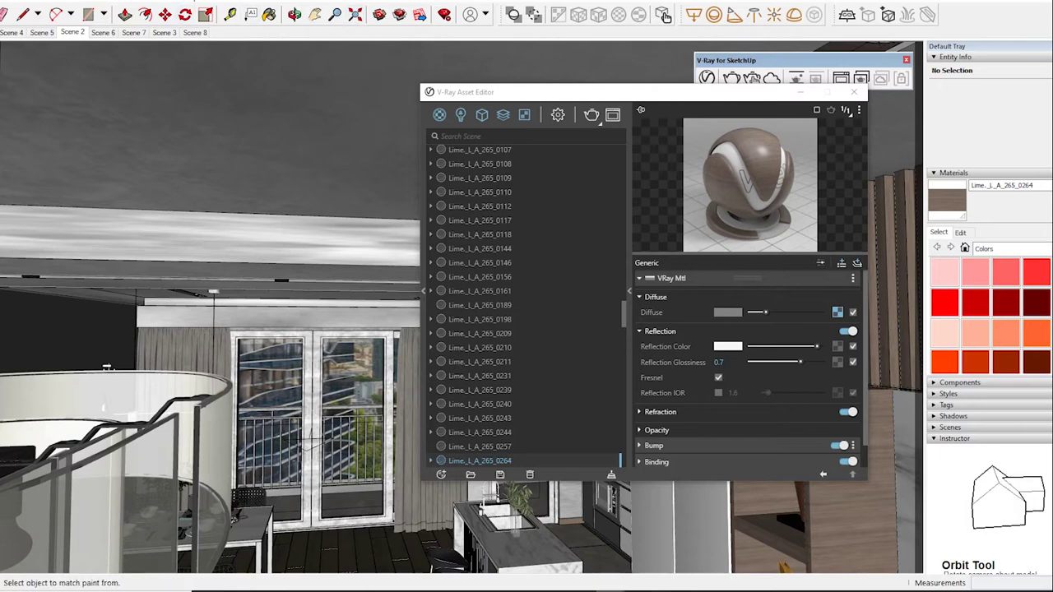
left_click(103, 32)
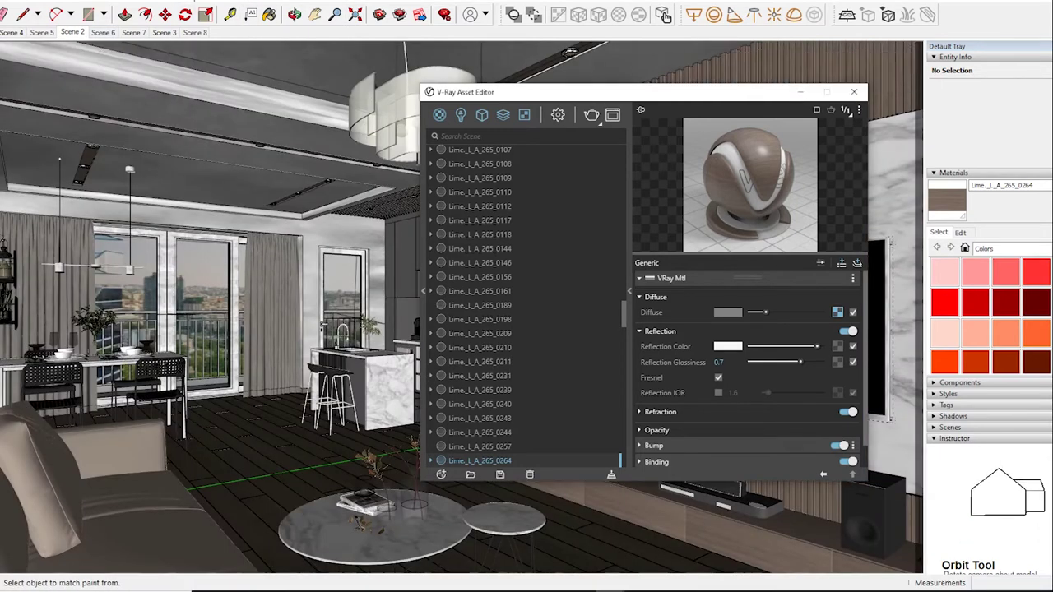
left_click_drag(576, 92, 446, 70)
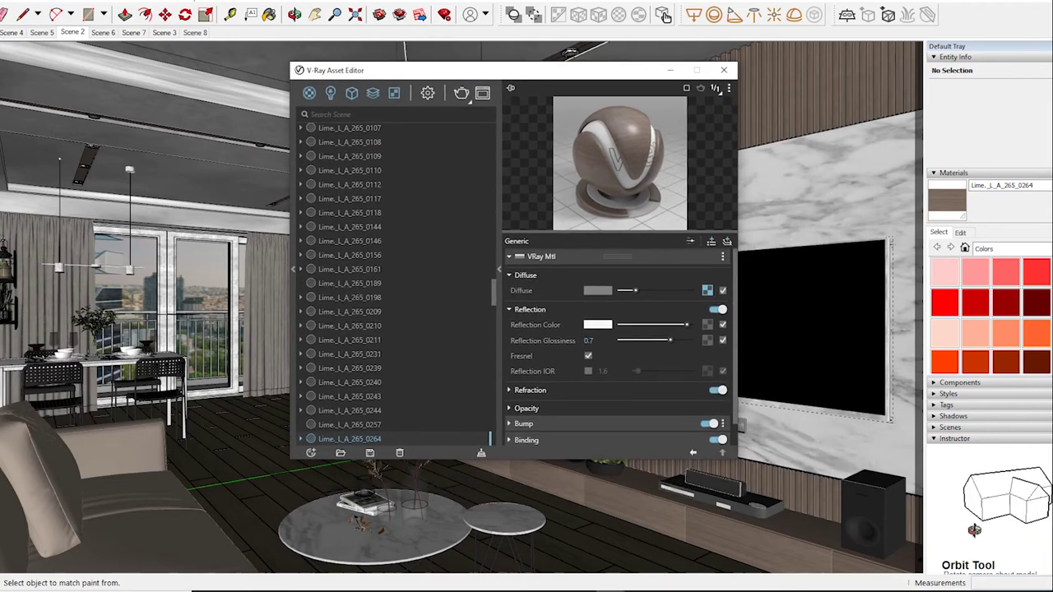
Step: Set Mesh Light and Mesh Light#1 intensity to 35, and Mesh Light#2 to 15
left_click(330, 93)
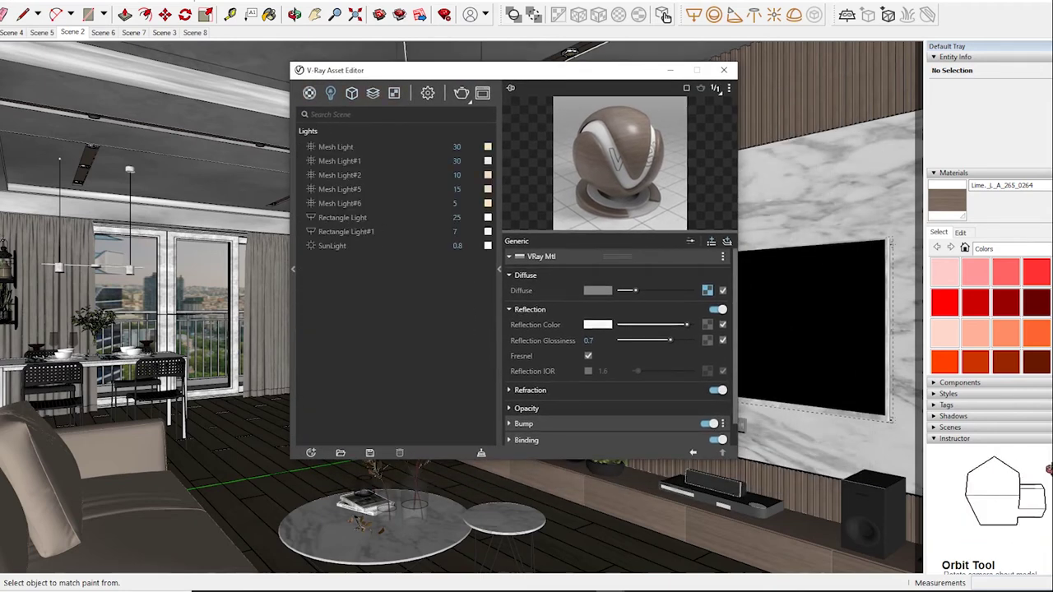
left_click(336, 147)
left_click(586, 289)
type("35")
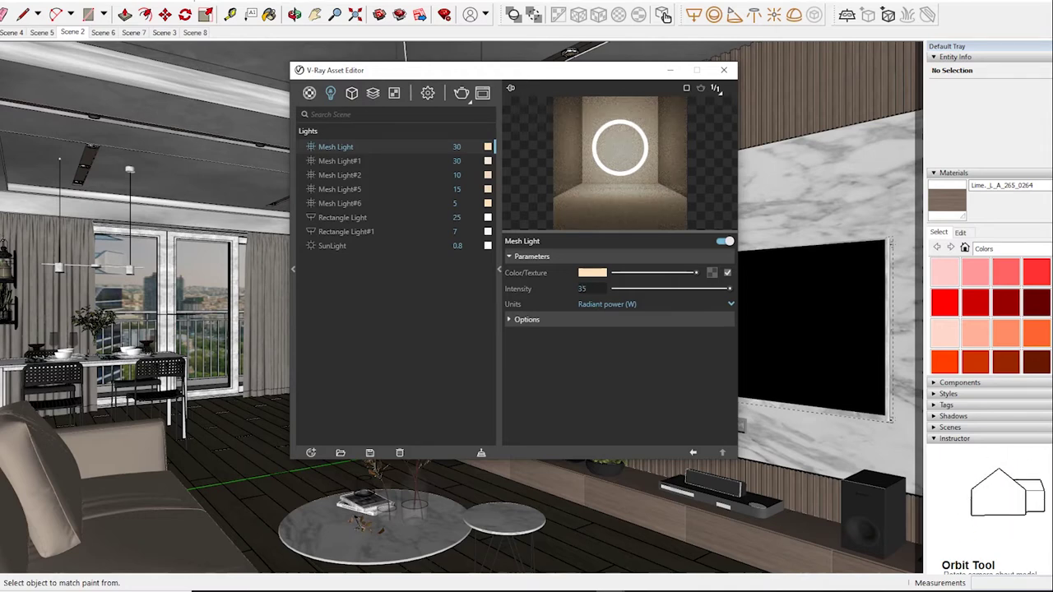
key("Return")
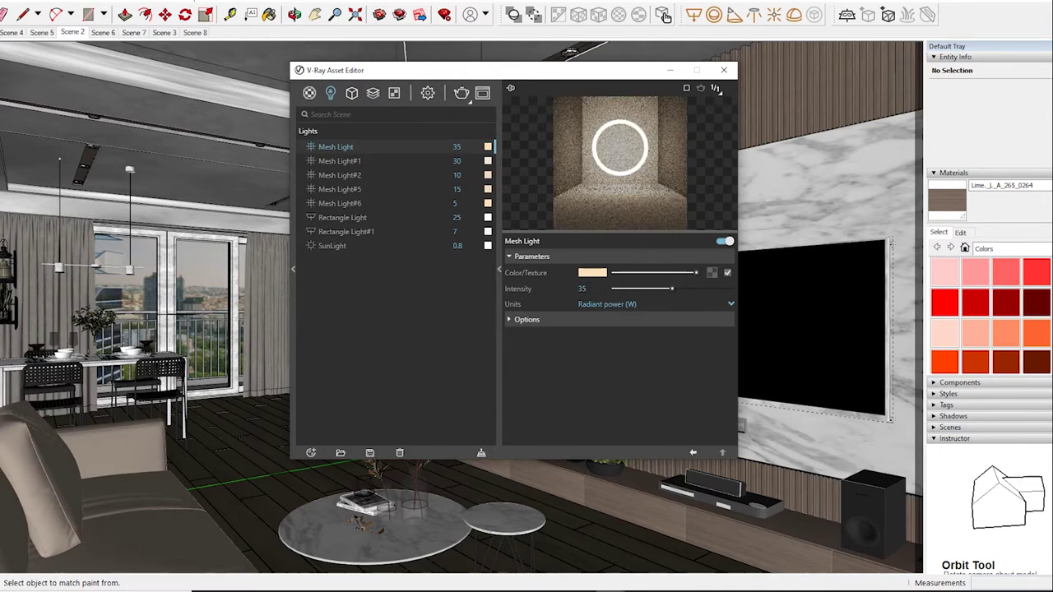
left_click(339, 161)
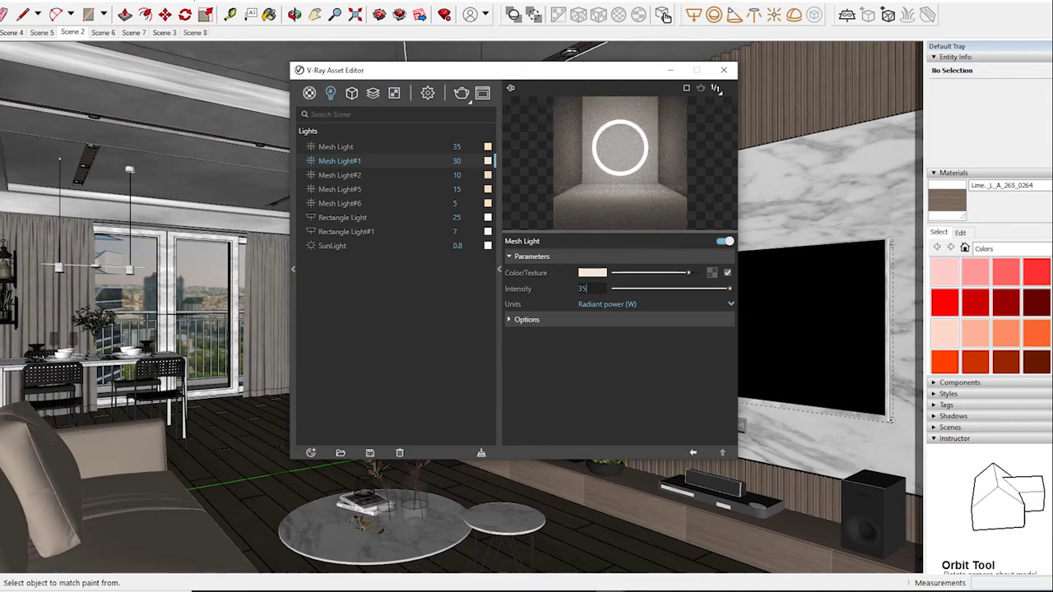
key("Return")
left_click(339, 175)
left_click(582, 289)
left_click(582, 288)
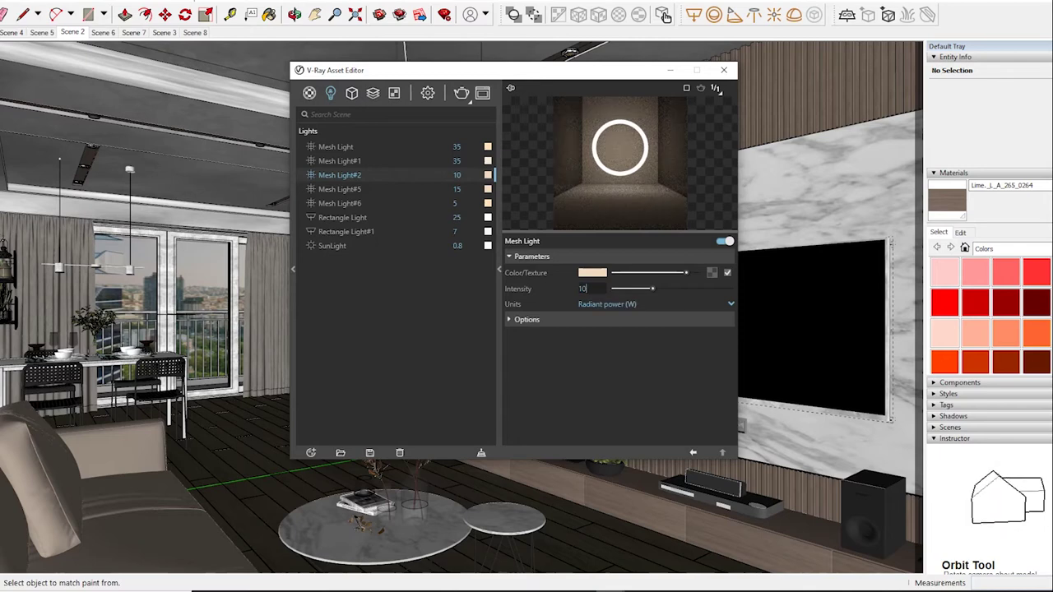
type("6")
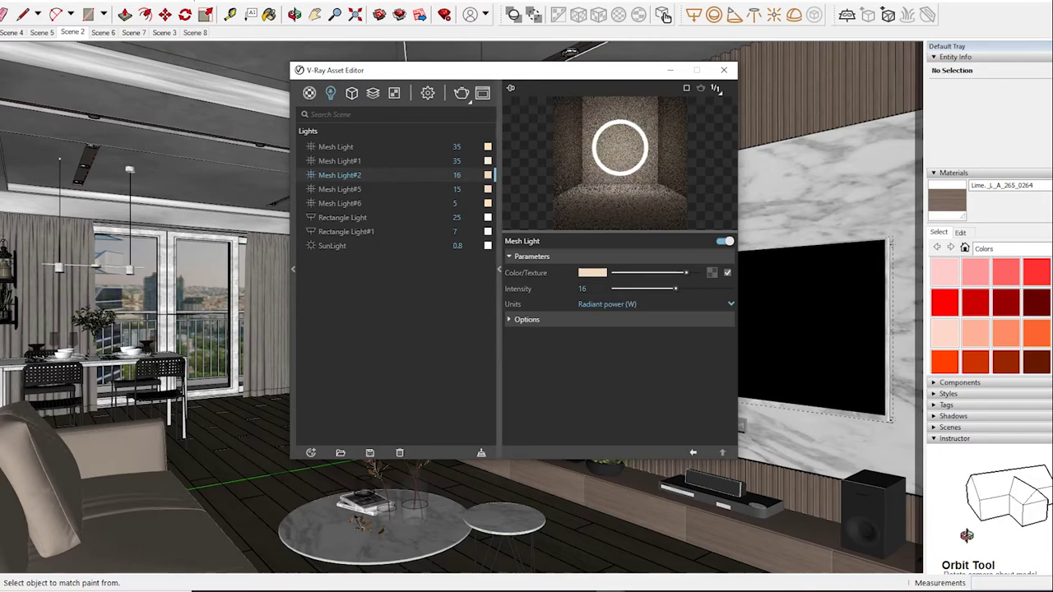
type("15")
key("Return")
Step: Set Mesh Light#5 intensity to 20 and Mesh Light#6 to 10
left_click(340, 189)
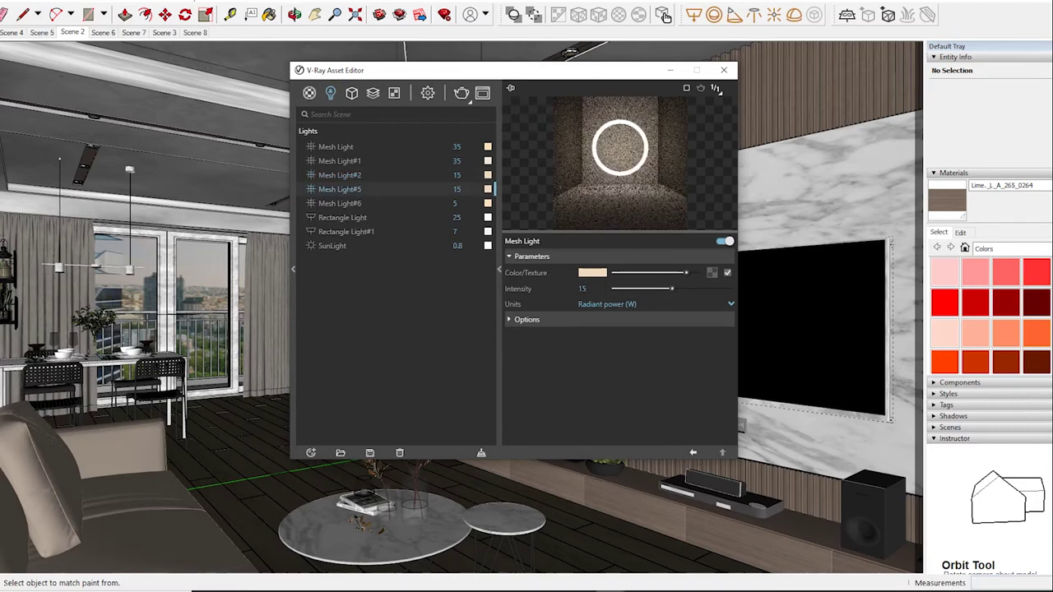
left_click(582, 289)
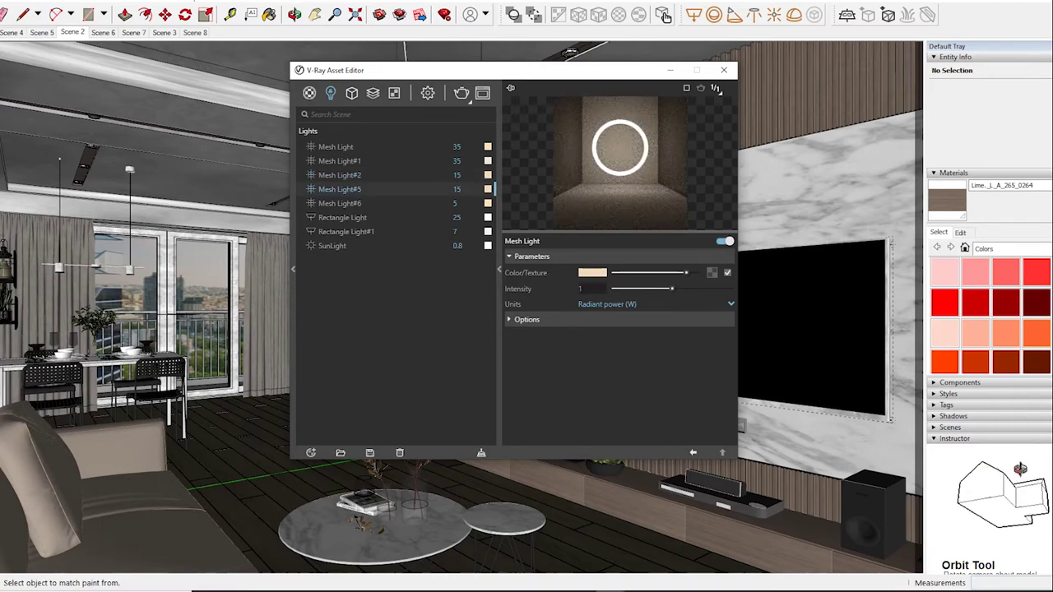
type("20")
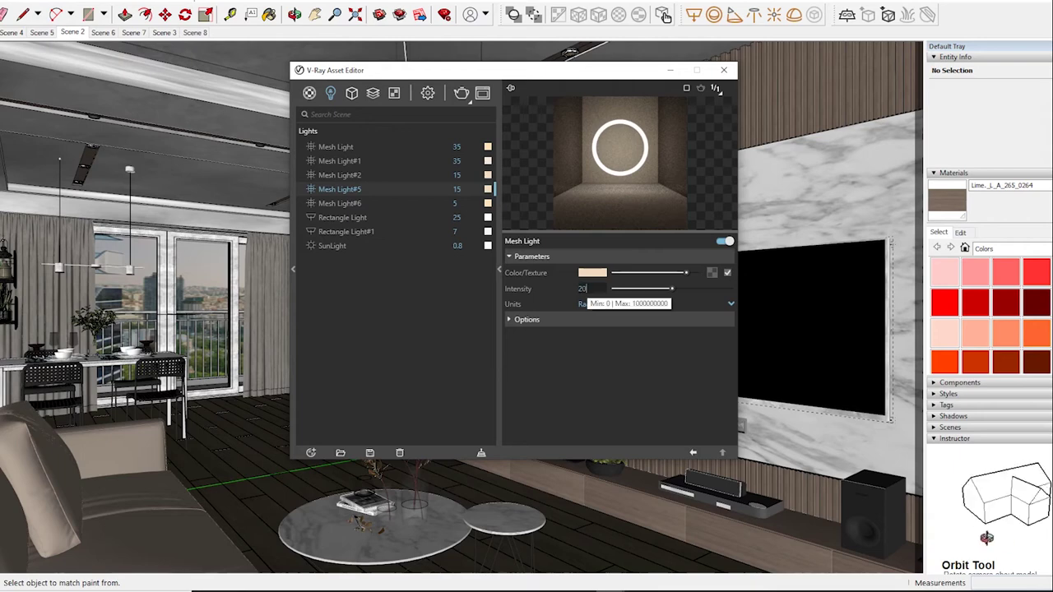
key("Return")
left_click(340, 203)
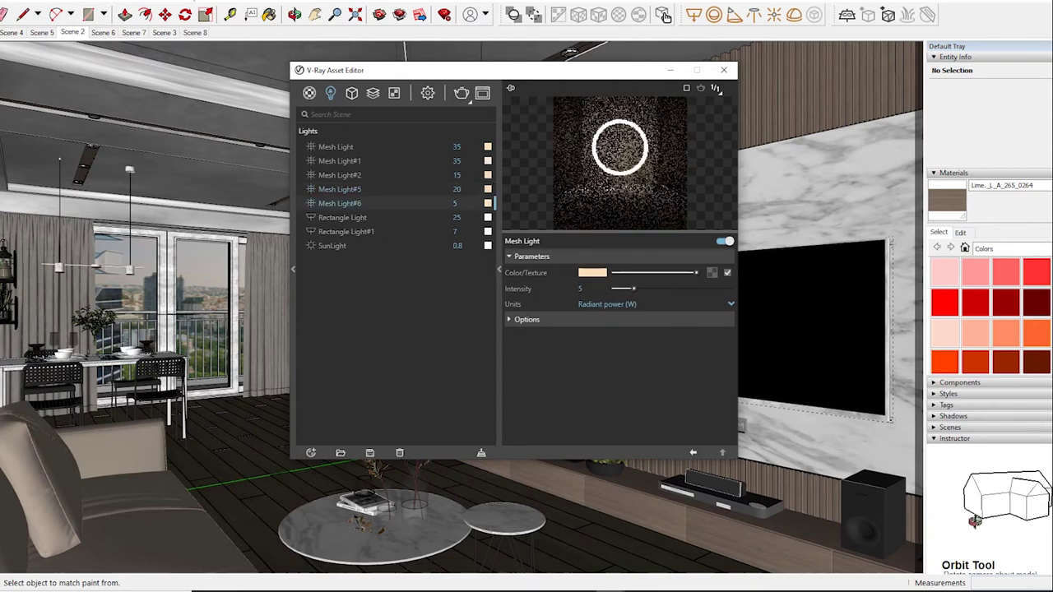
double_click(581, 288)
type("10")
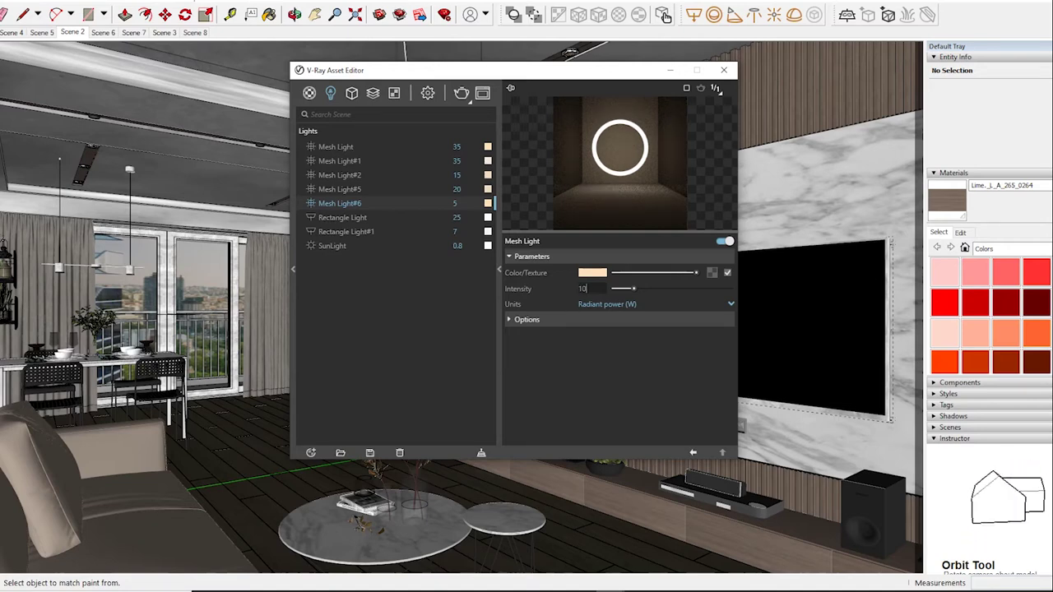
key("Return")
Step: Set Rectangle Light intensity to 30 and Rectangle Light#1 to 10
left_click(342, 217)
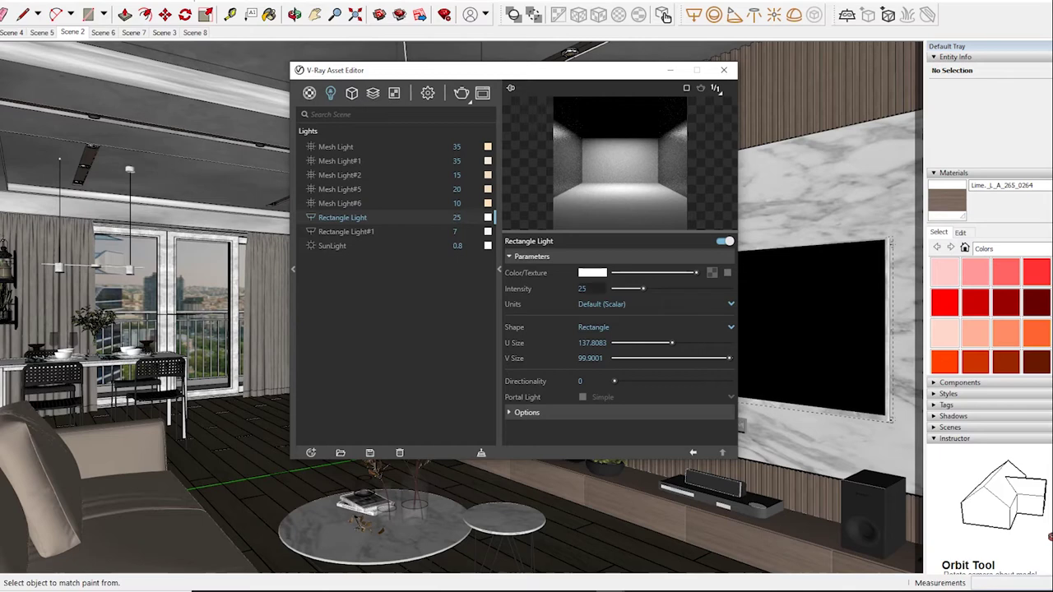
type("30")
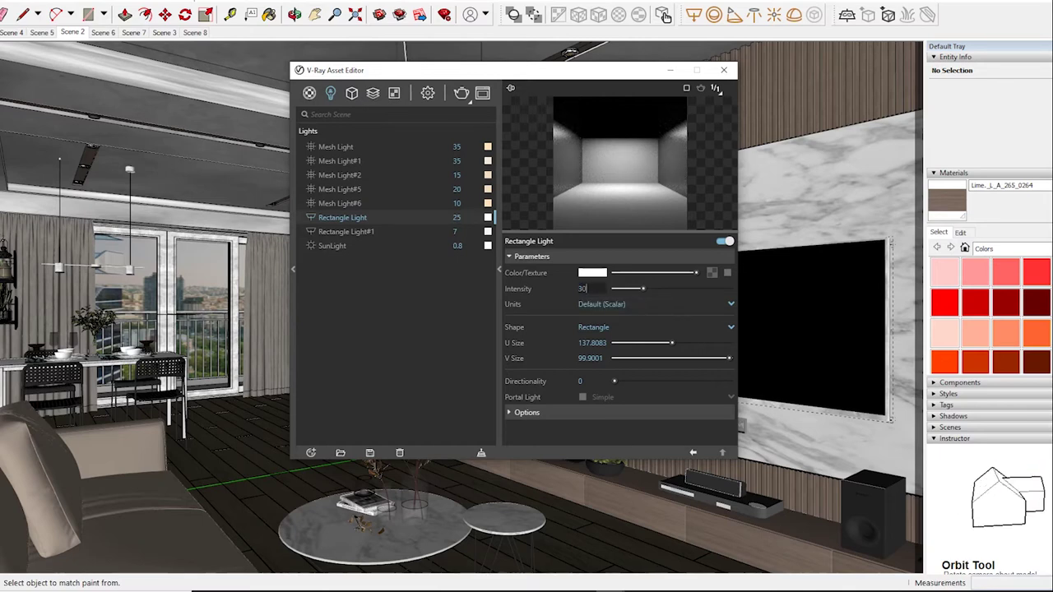
key("Return")
left_click(345, 232)
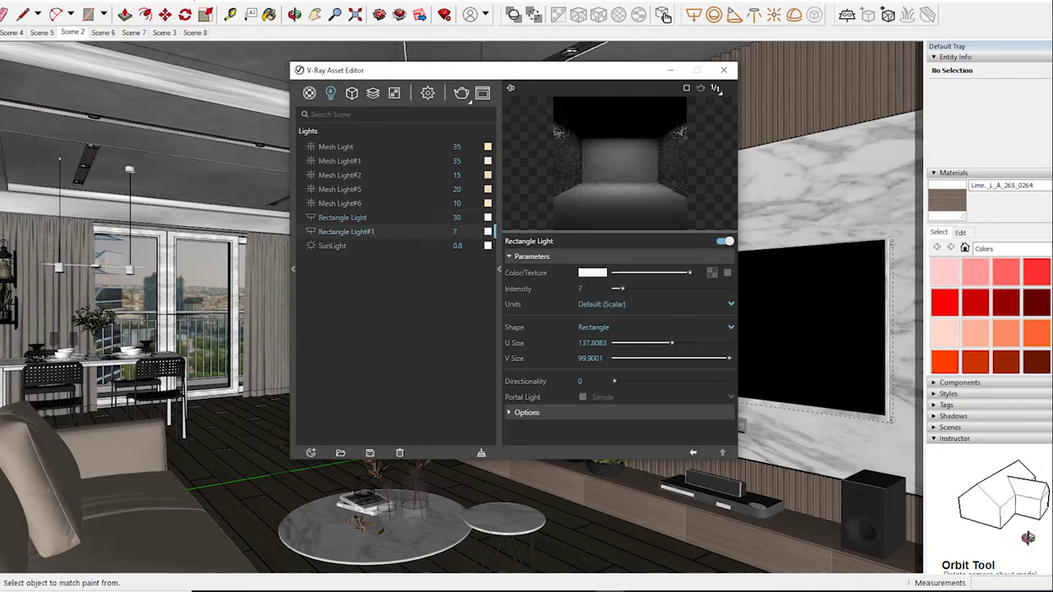
double_click(581, 289)
type("10")
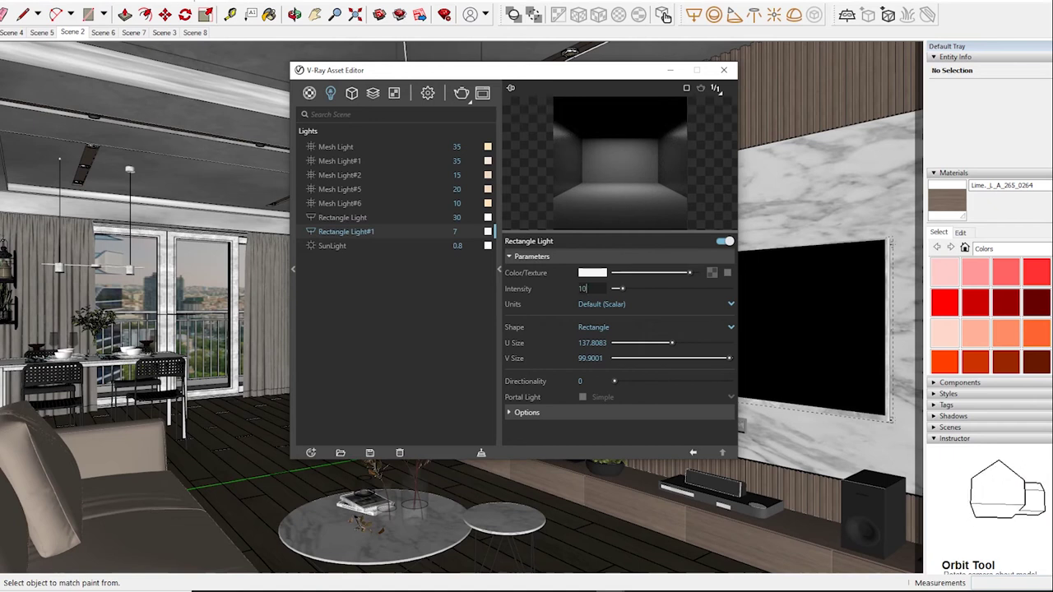
key("Return")
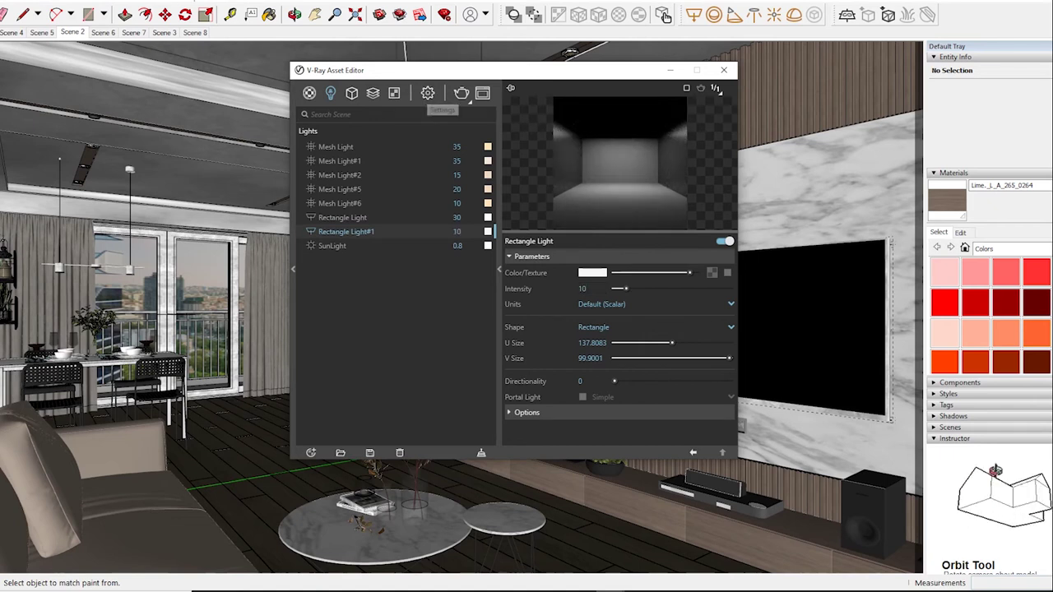
left_click(428, 93)
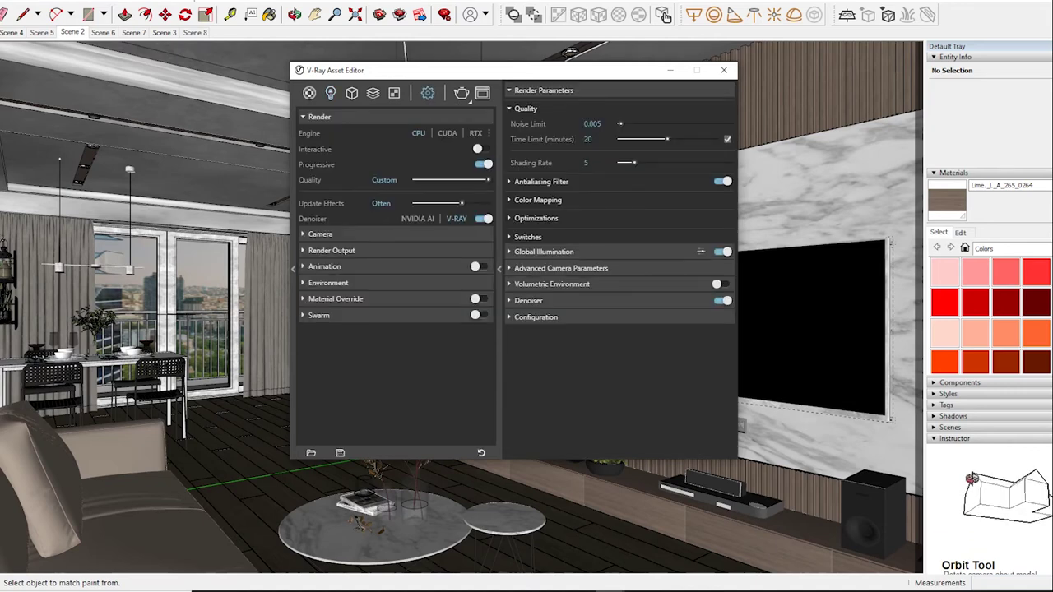
Step: Turn off Progressive to use bucket rendering, keeping Bucket Size at 32
left_click(484, 164)
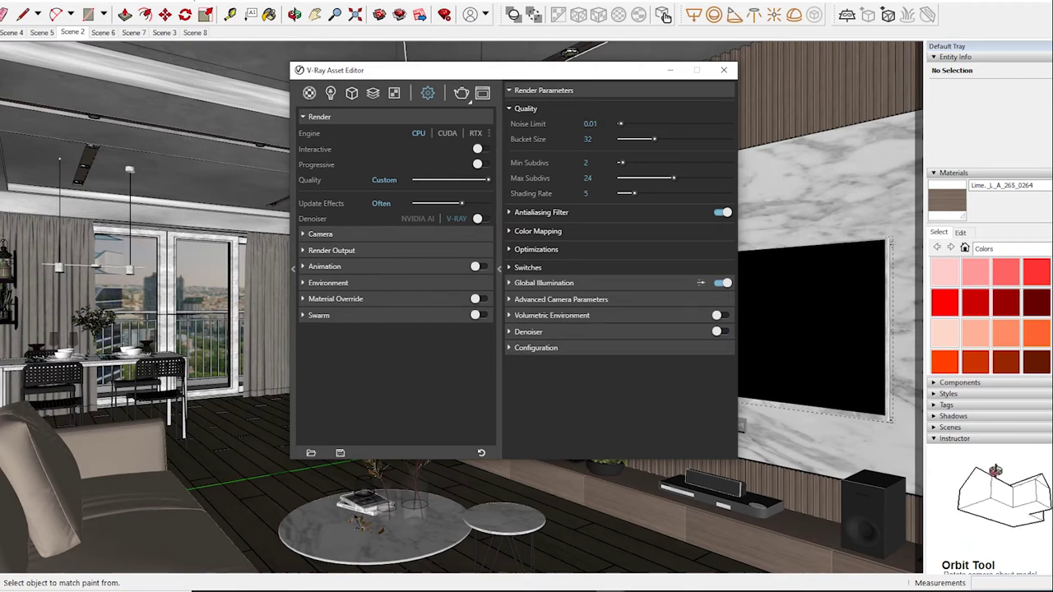
left_click(588, 139)
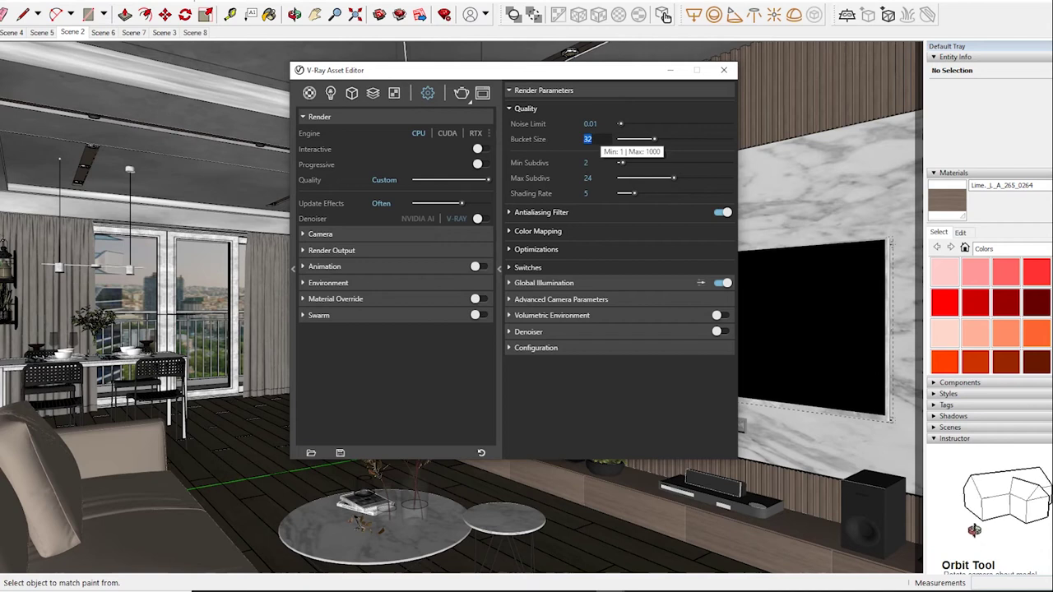
key("Return")
Step: Enable the V-Ray denoiser and lower the camera Exposure Value from 12 to 11
left_click(320, 234)
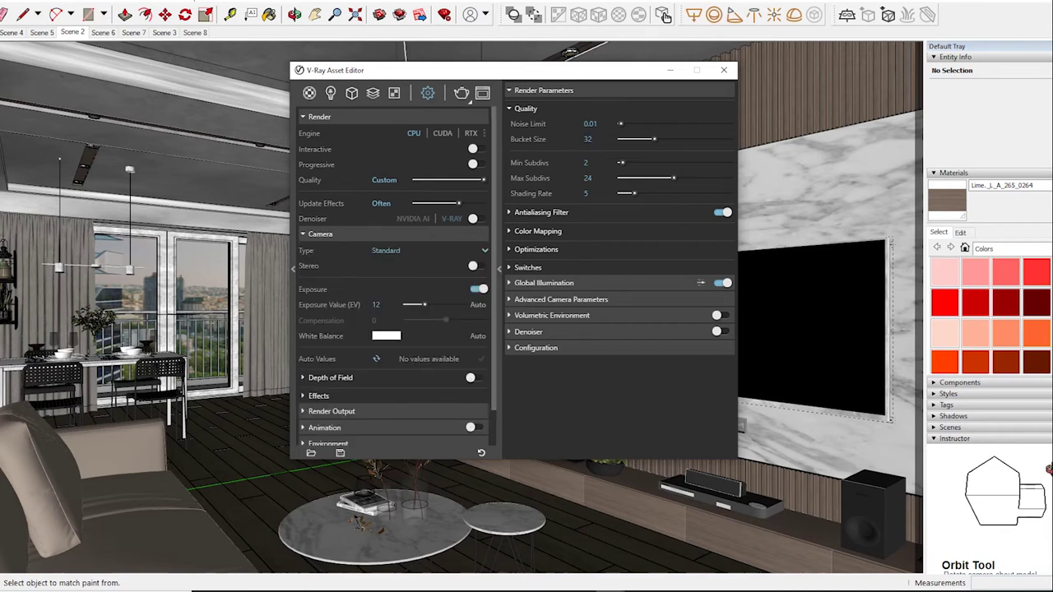
left_click(475, 219)
left_click(376, 304)
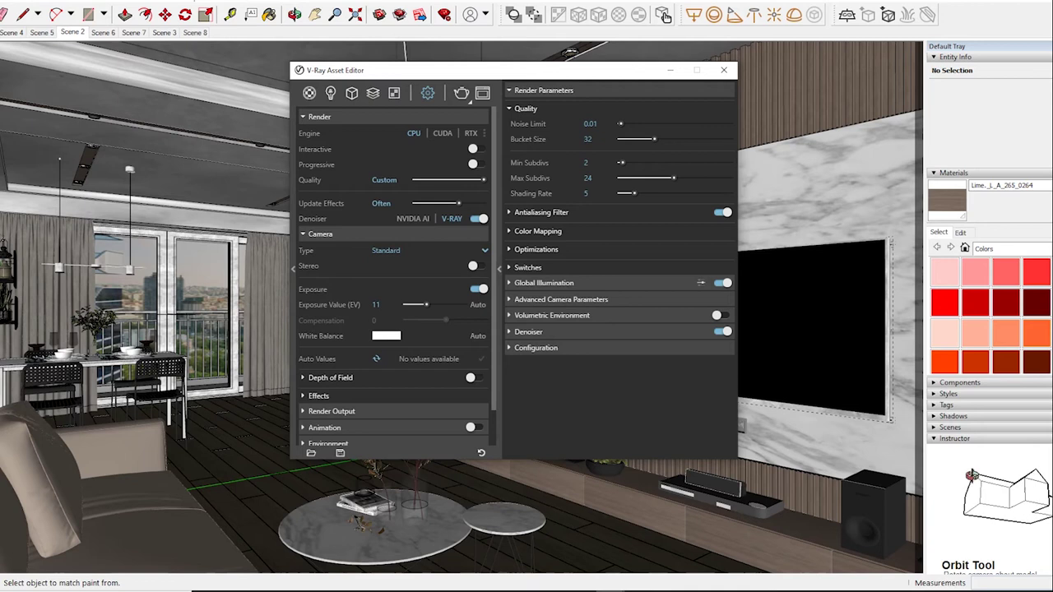
left_click(331, 411)
Step: Enable the white GI environment override in the Environment settings
scroll(395, 330, "down", 4)
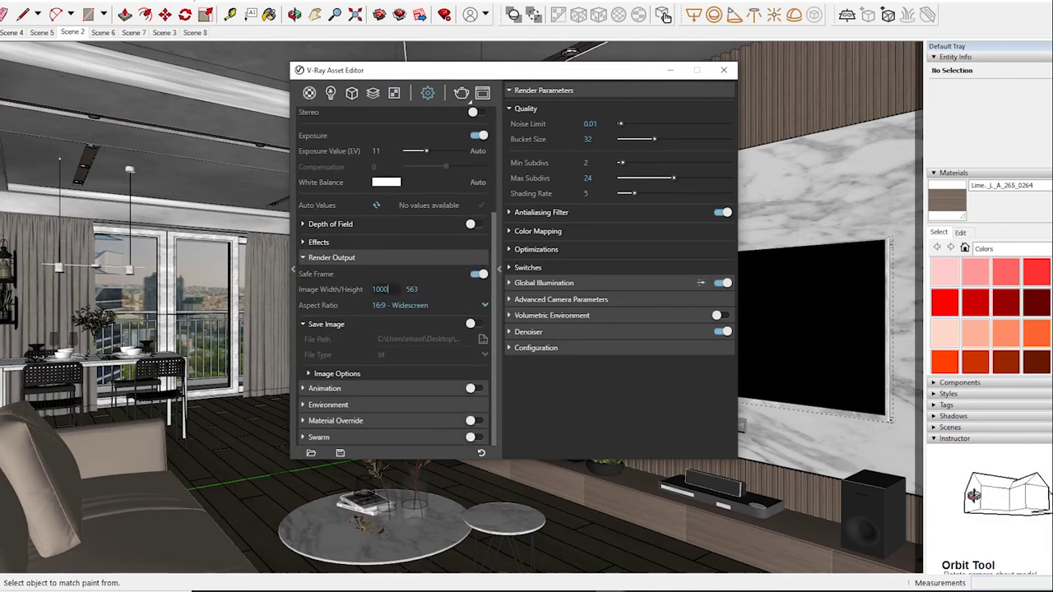
left_click(328, 404)
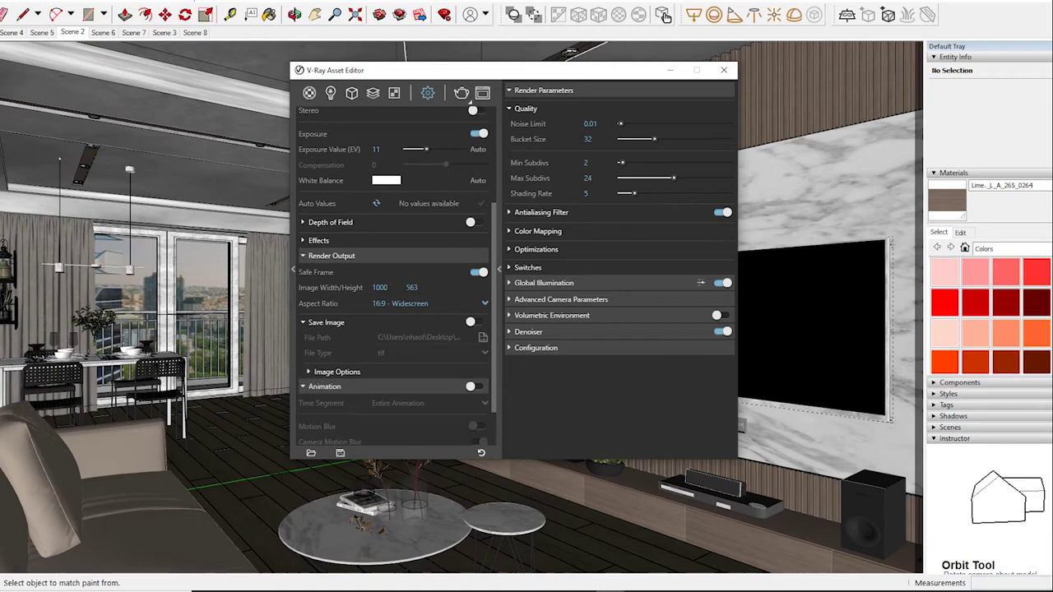
scroll(395, 330, "down", 1)
scroll(395, 329, "down", 1)
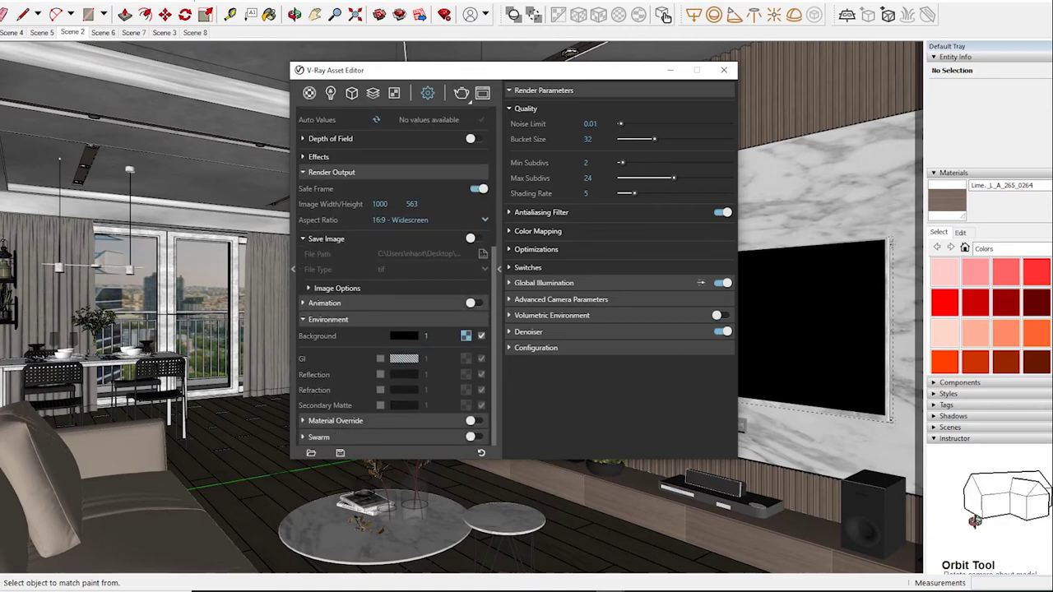
right_click(466, 336)
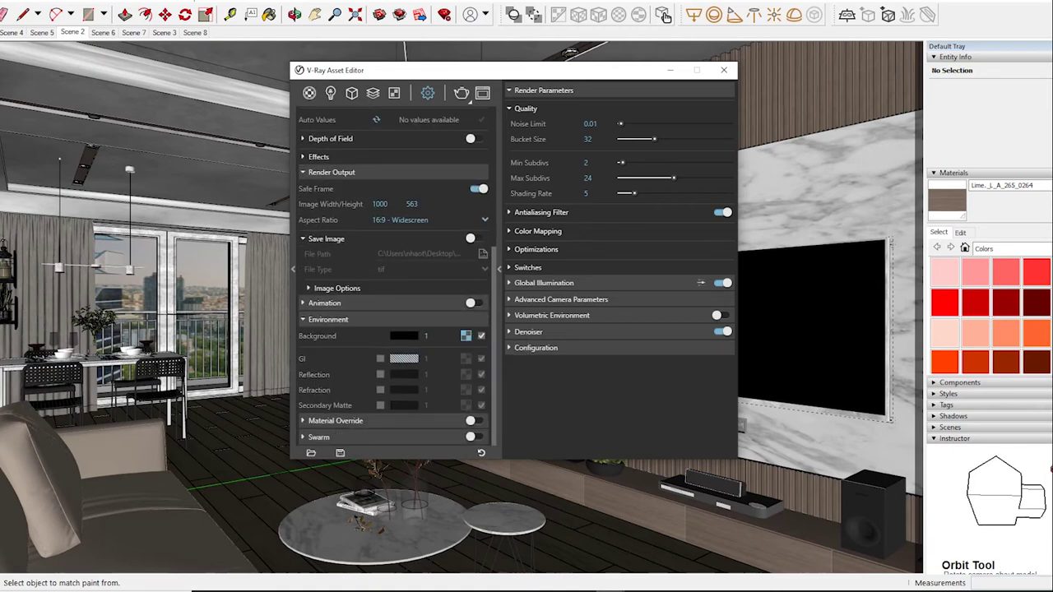
left_click(380, 359)
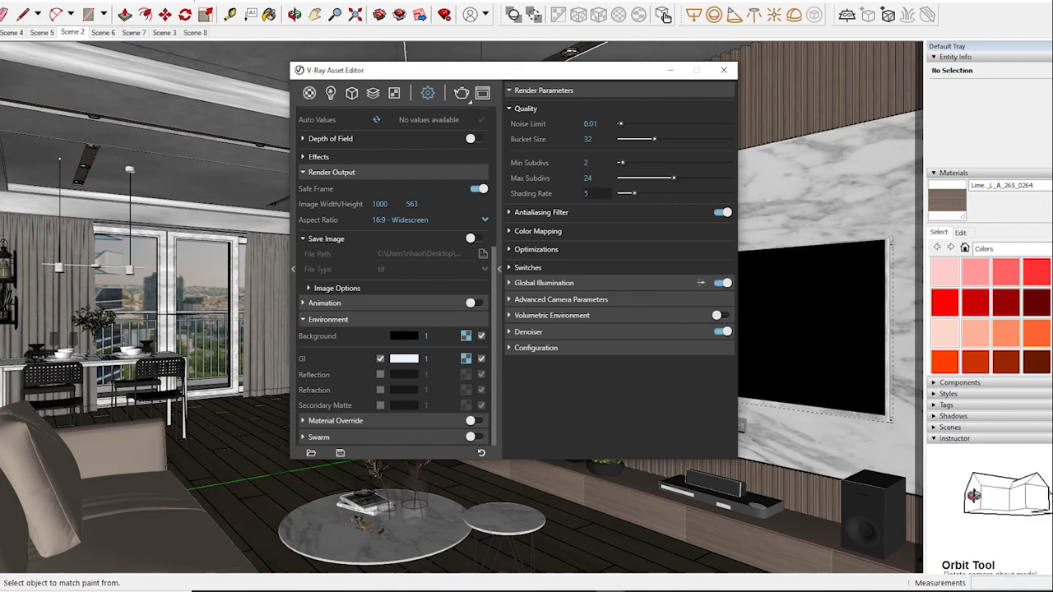
Step: Set the antialiasing filter to Triangle with size 1
left_click(541, 212)
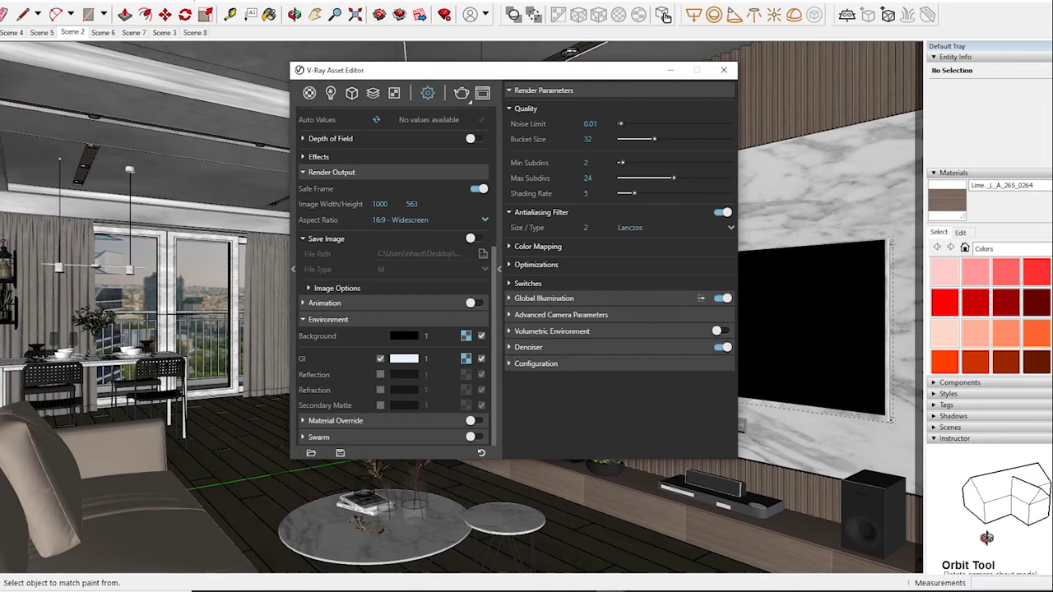
left_click(674, 227)
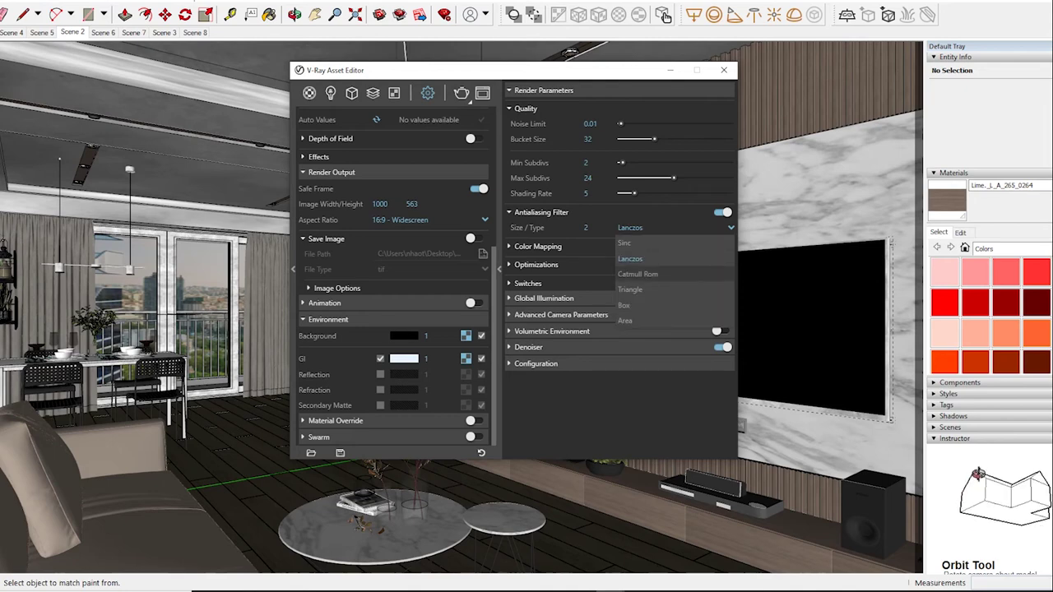
left_click(630, 290)
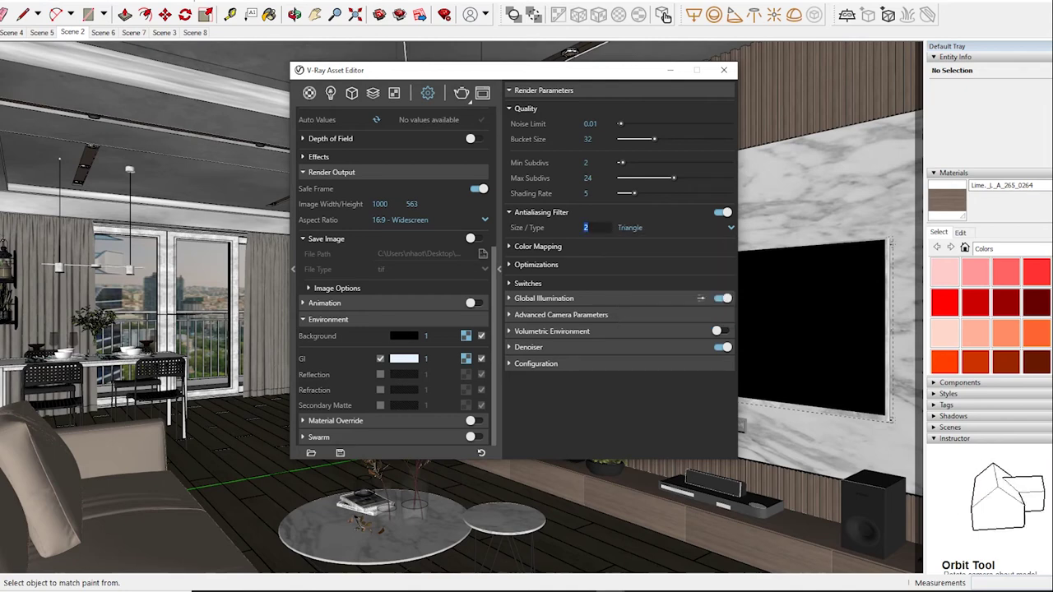
key("BackSpace")
type("1")
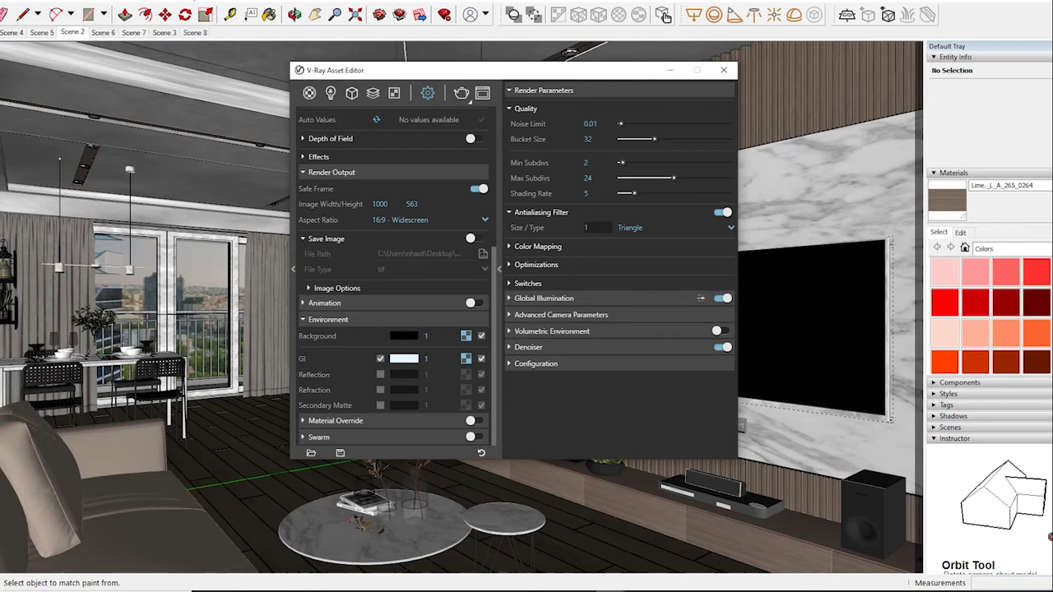
Step: Set Global Illumination primary rays to Irradiance map with Max Rate -1
left_click(543, 298)
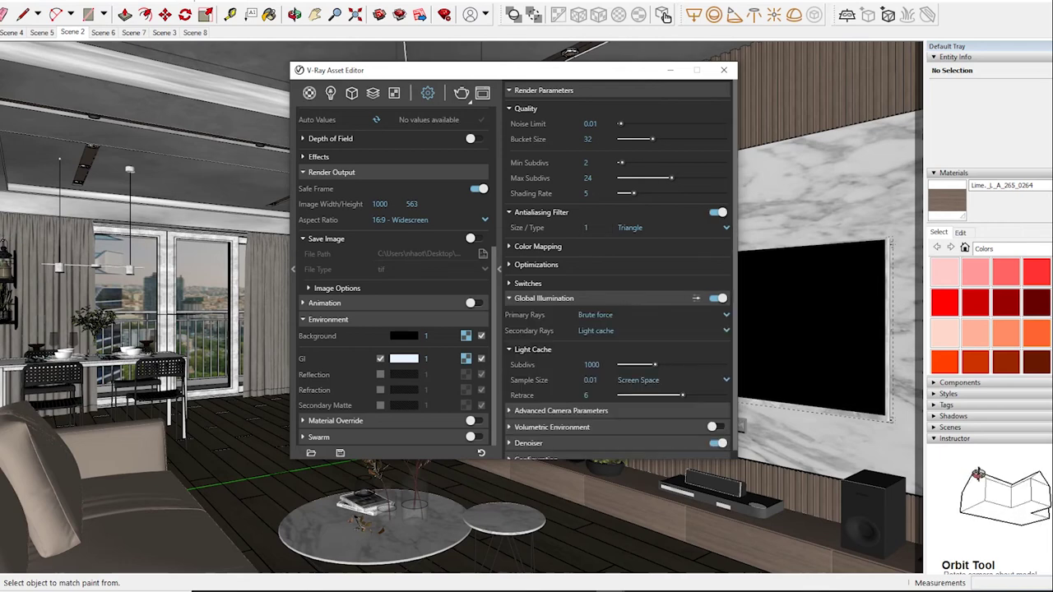
left_click(625, 314)
left_click(626, 349)
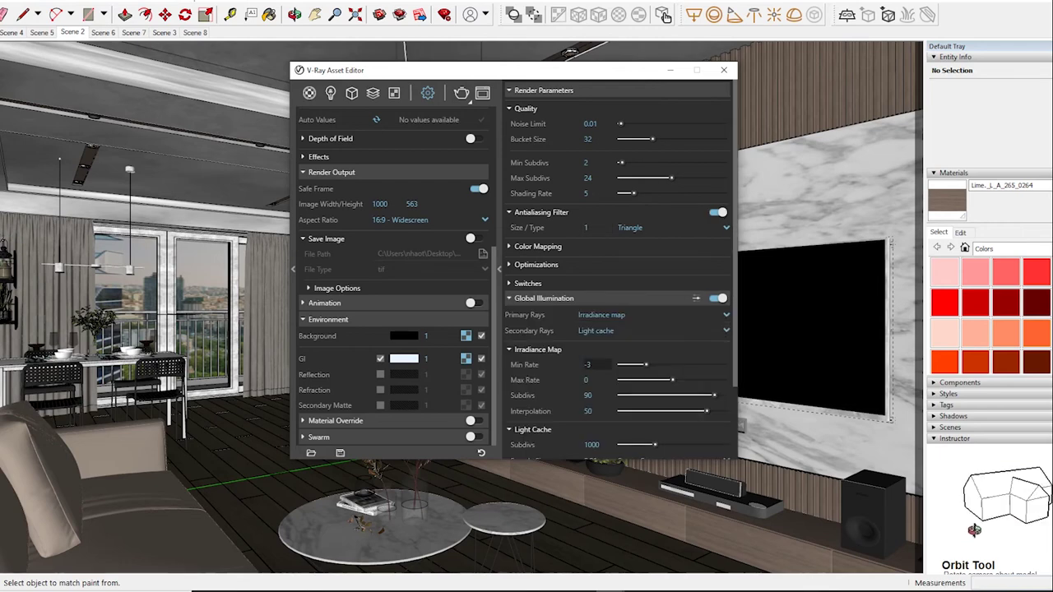
key("BackSpace")
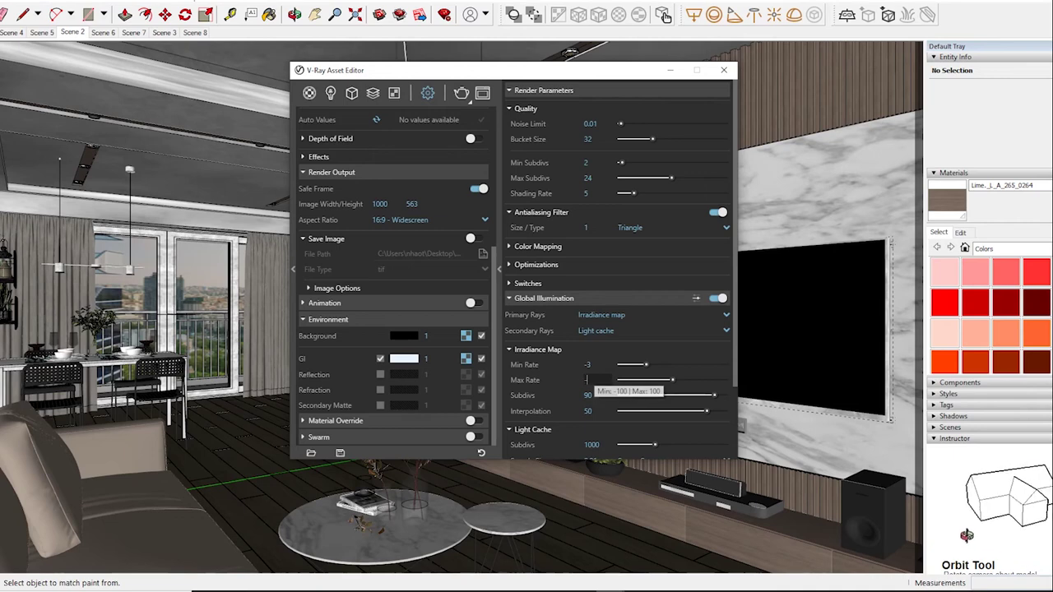
key("Tab")
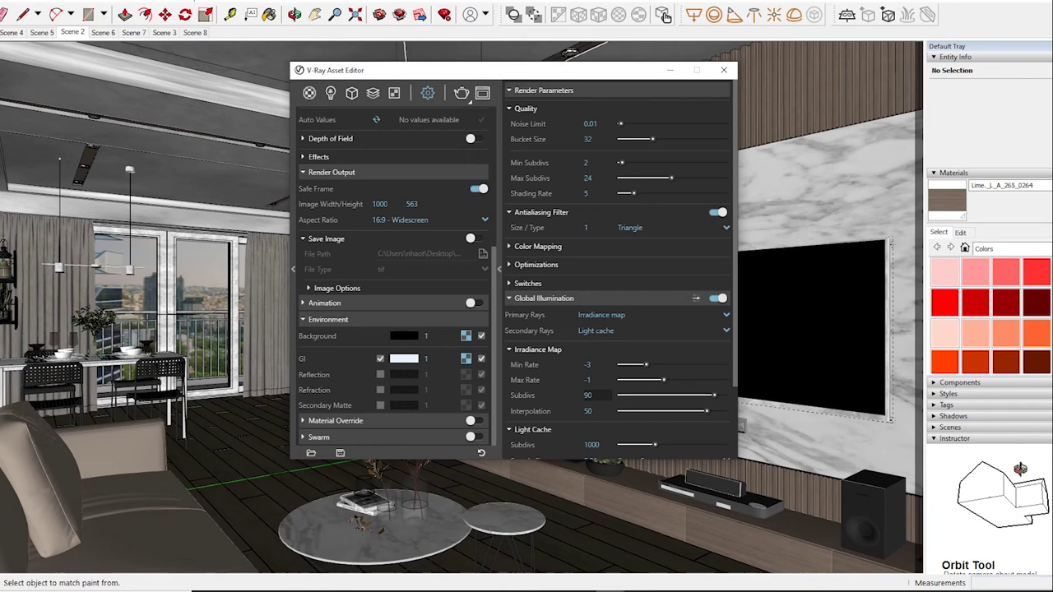
Step: Raise Light Cache Subdivs to 1200 and close the V-Ray settings window
key("Tab")
key("Tab")
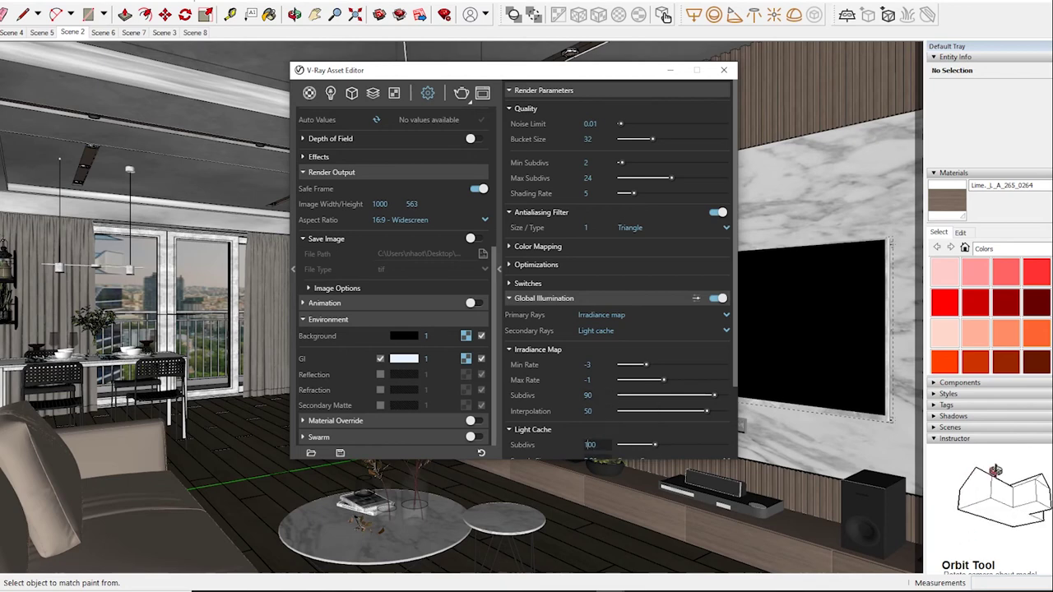
type("1200")
key("Return")
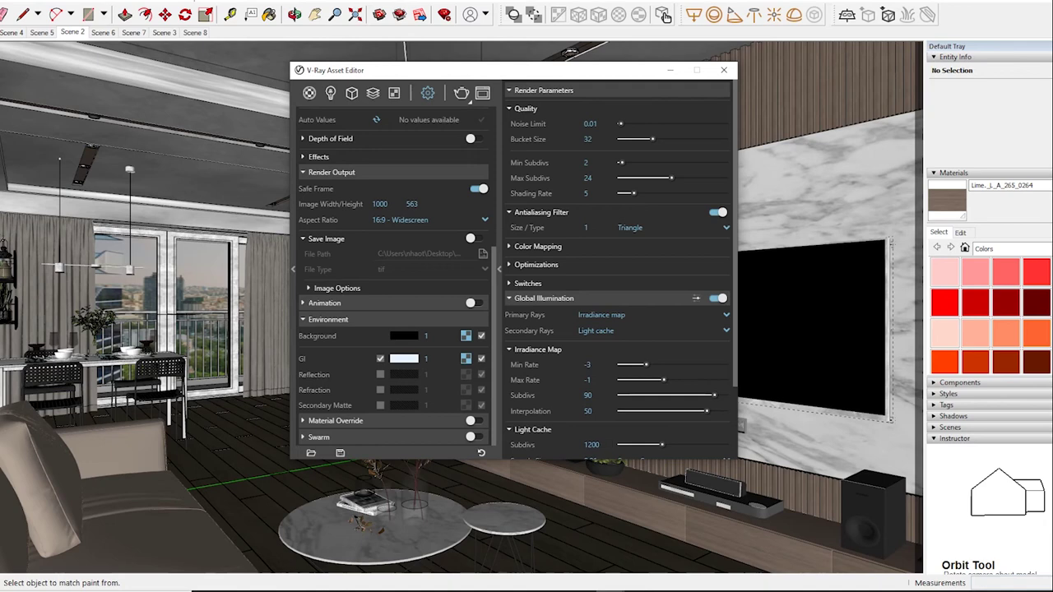
scroll(617, 272, "down", 2)
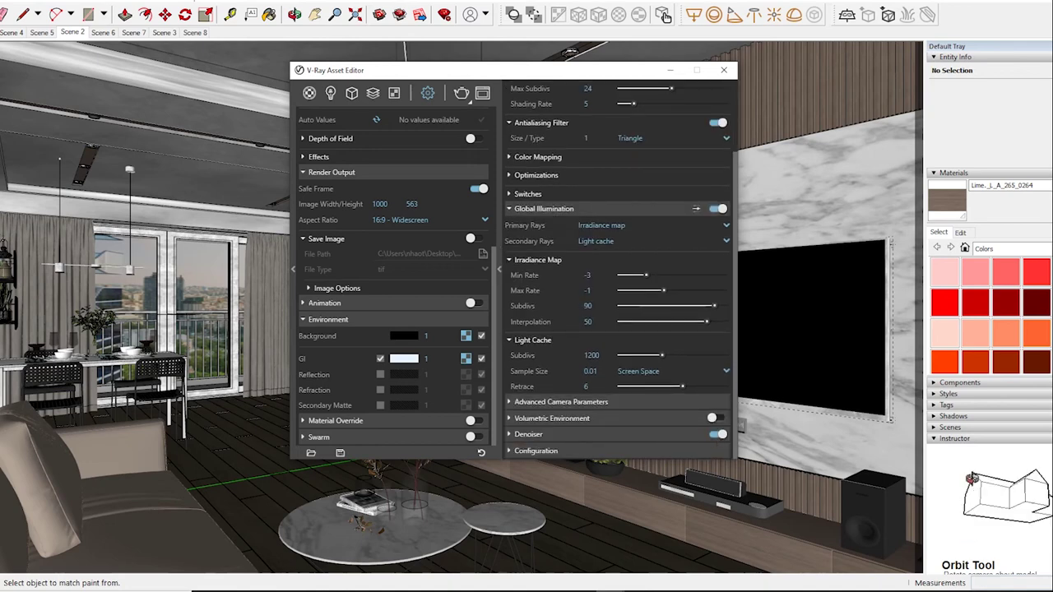
scroll(617, 272, "up", 2)
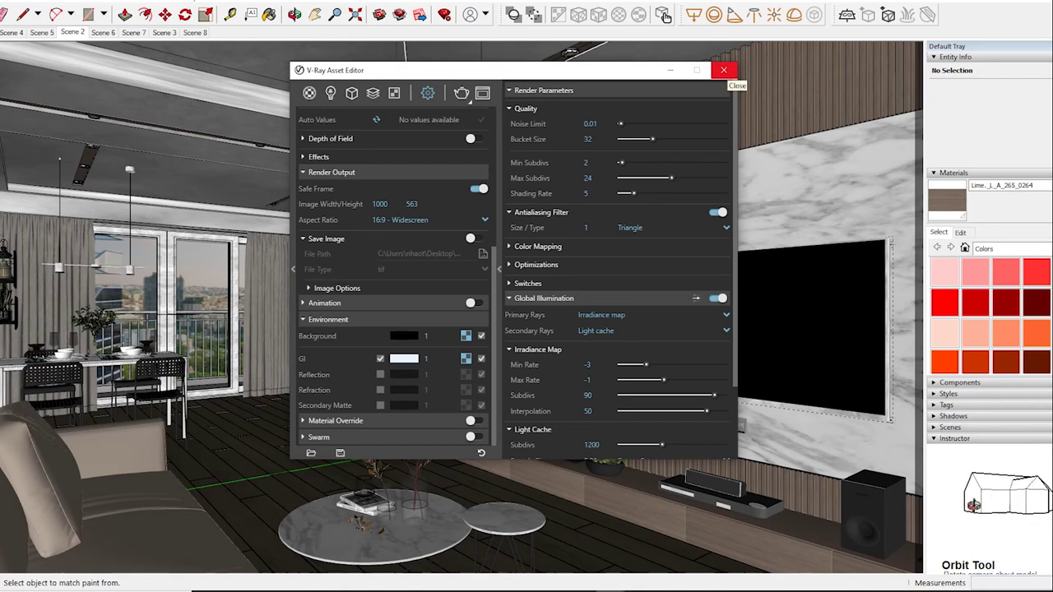
left_click(723, 70)
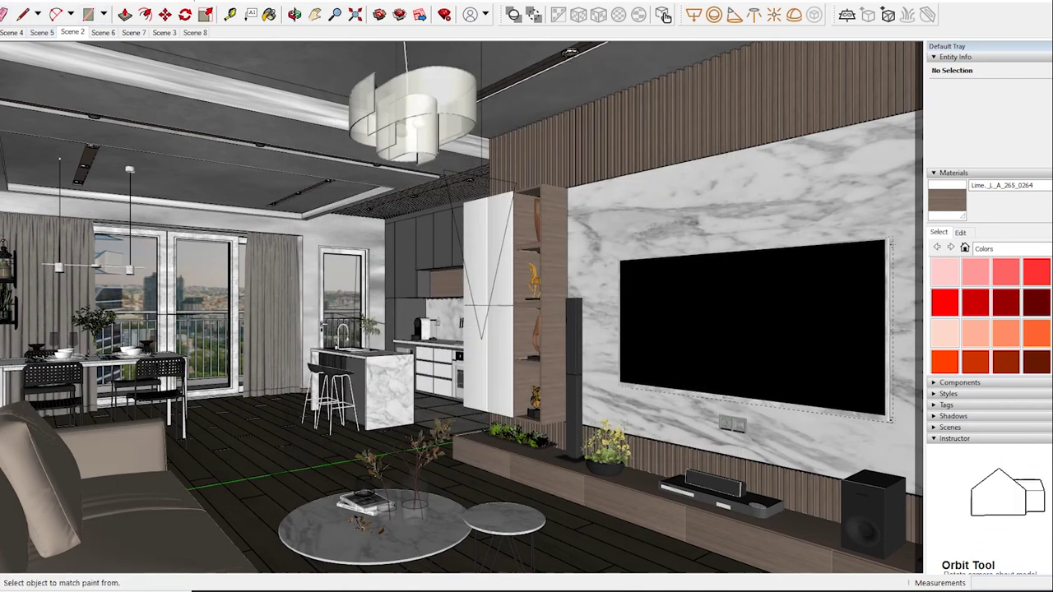
Step: Start a V-Ray render of the living room from the V-Ray toolbar's Render button
left_click(665, 15)
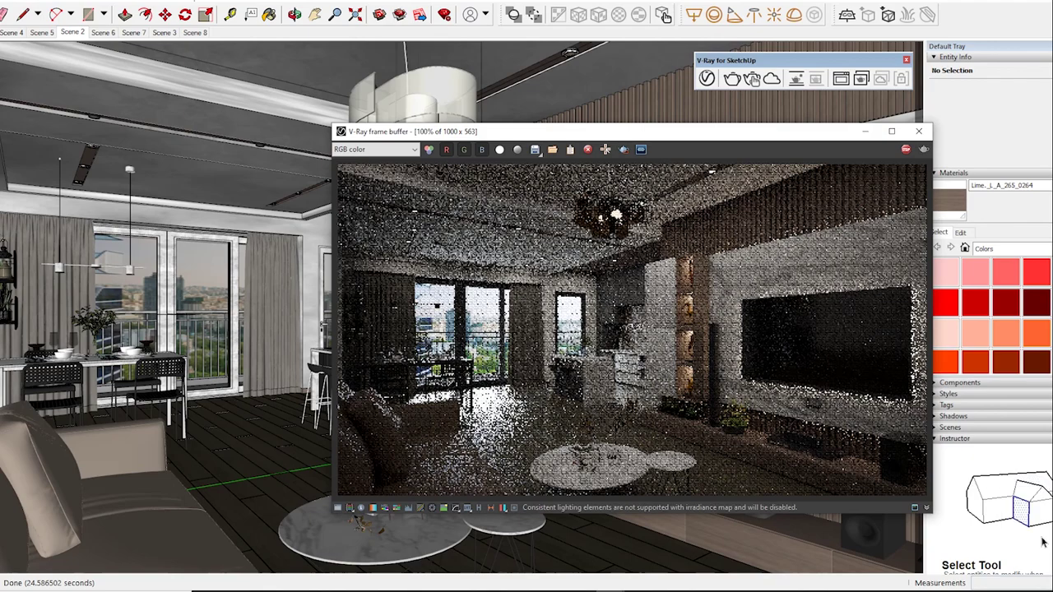